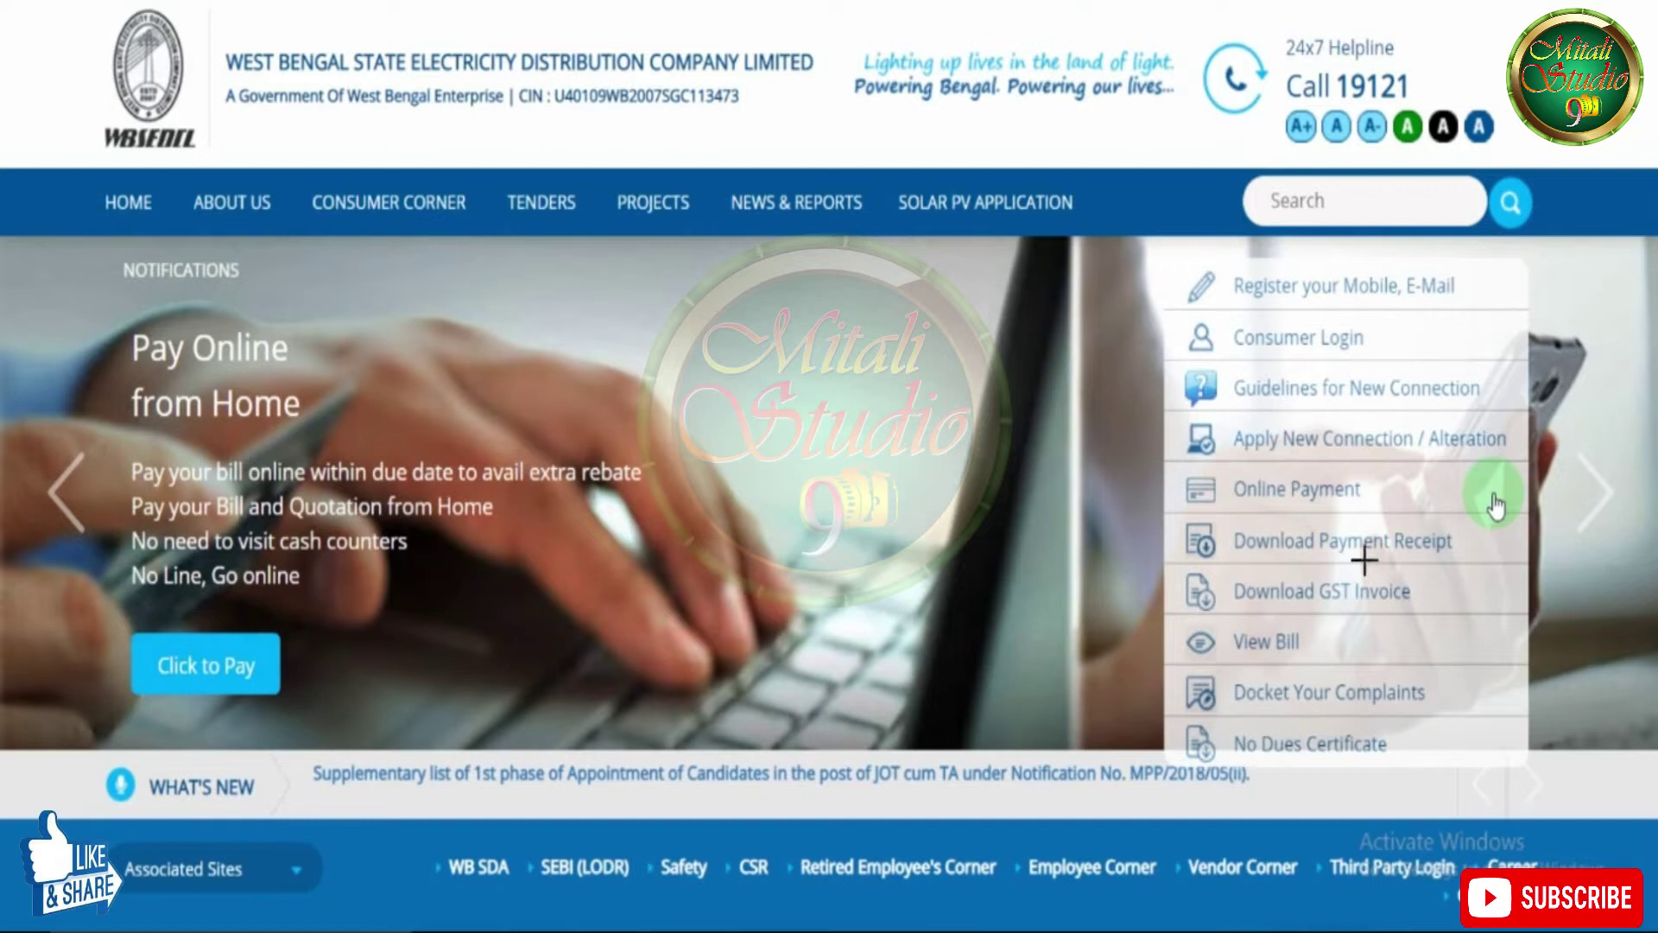
- Go to Online Payment on the WBSEDCL site and open the Quick Pay form
left_click_drag(1340, 512, 1378, 516)
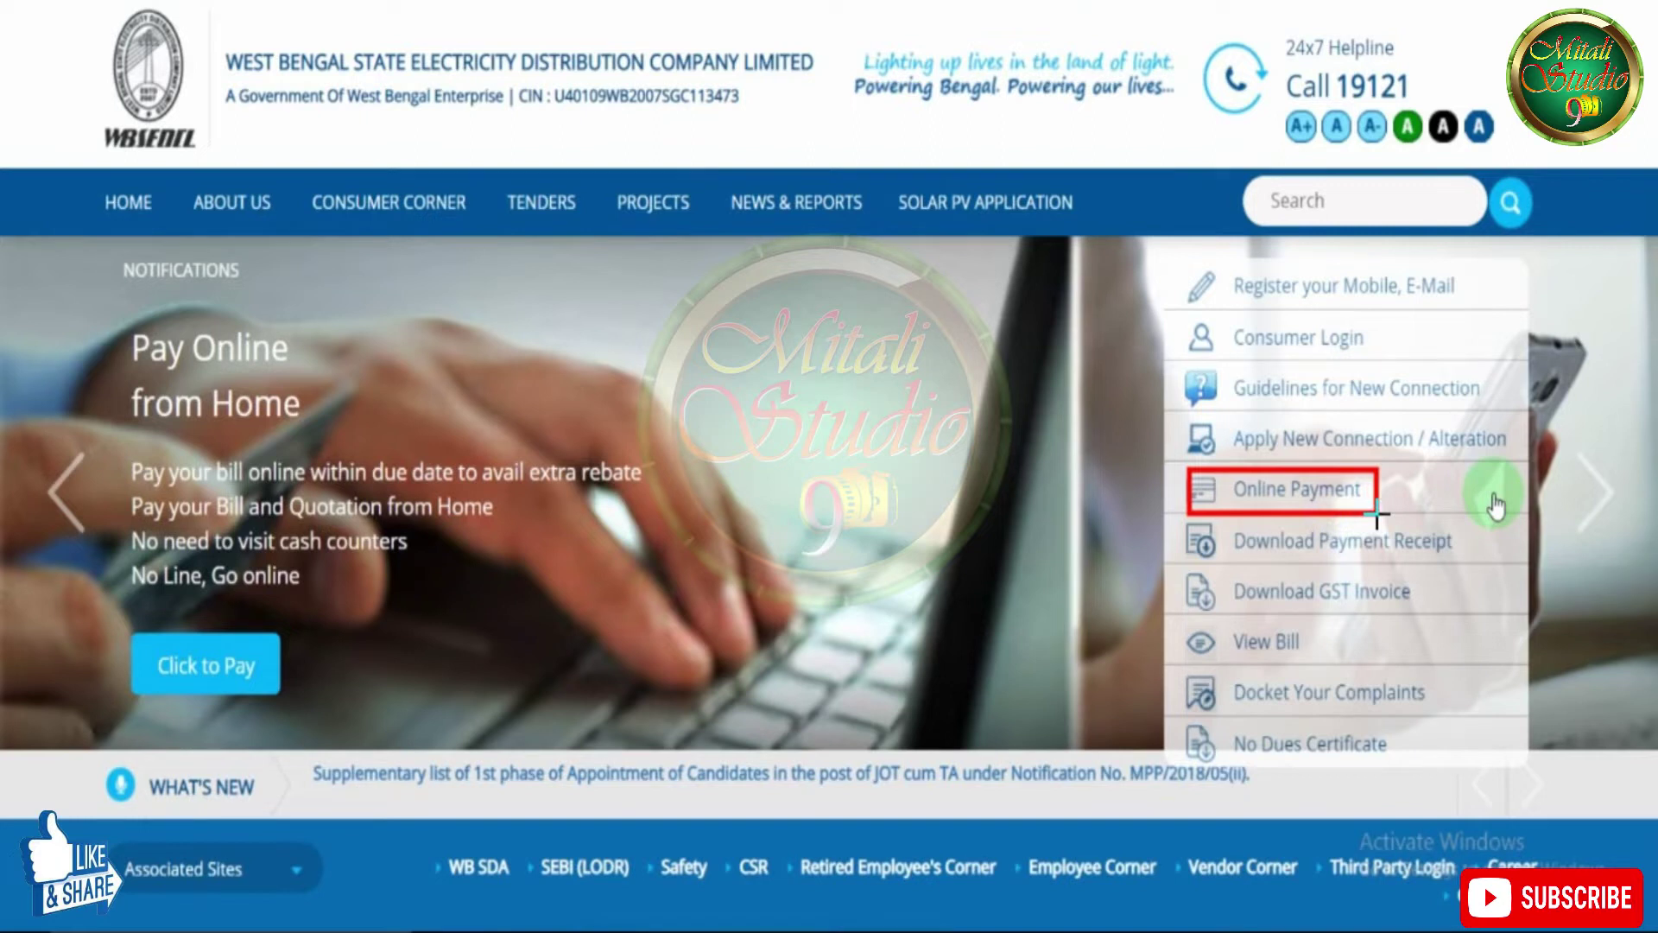
left_click(1495, 506)
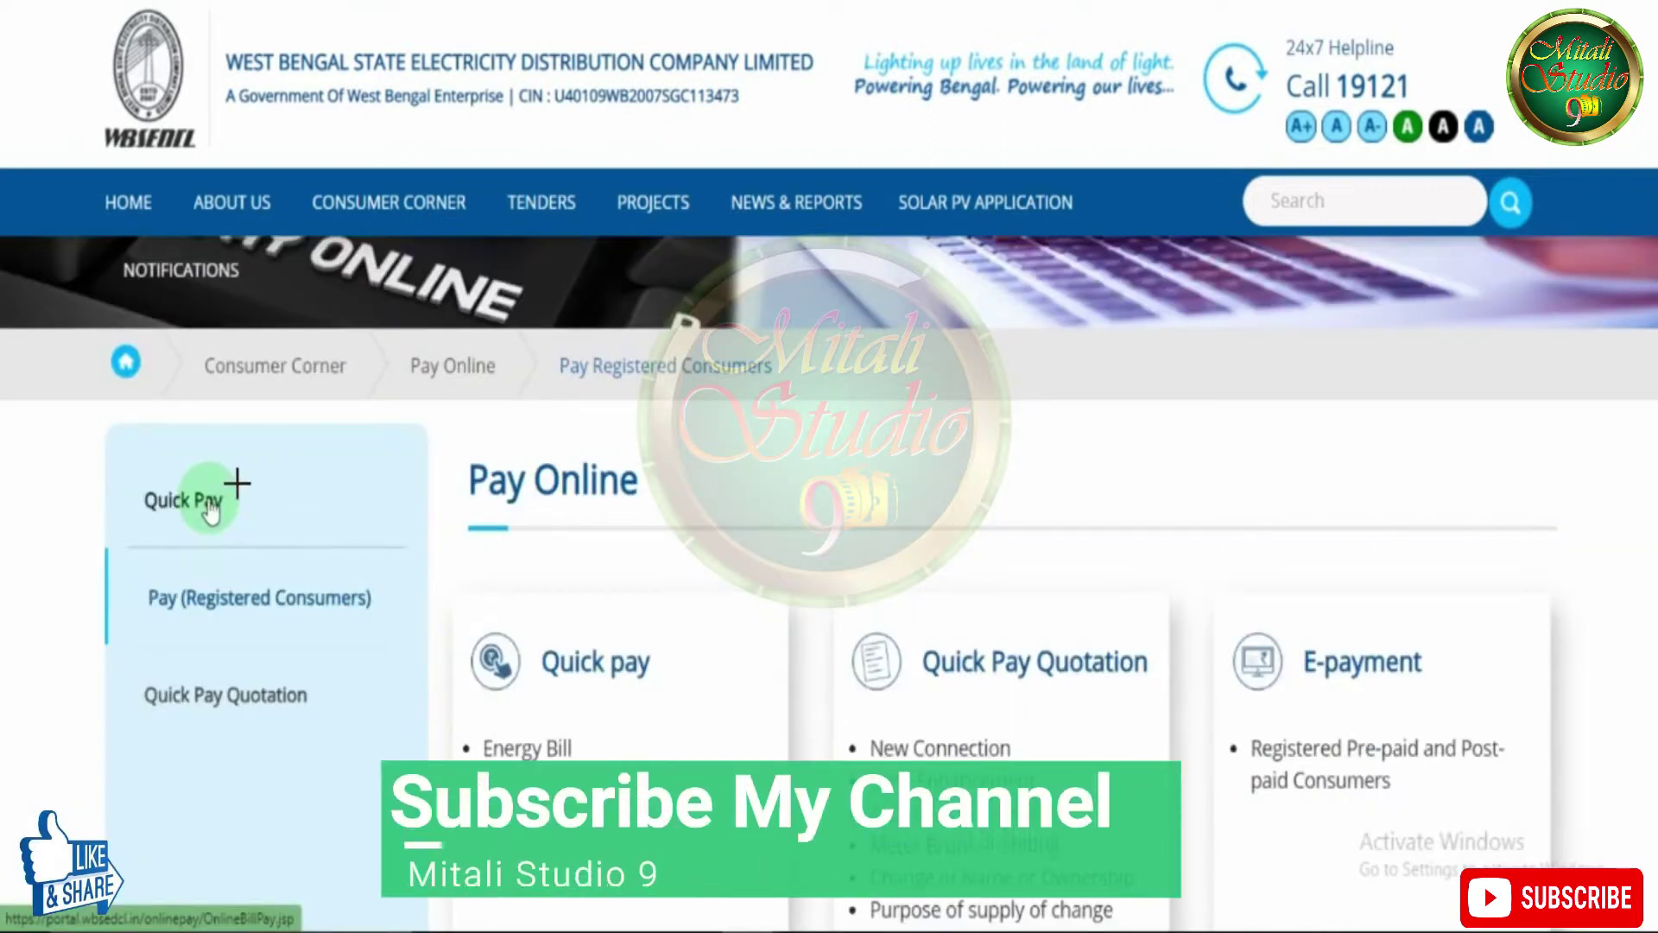
left_click_drag(128, 482, 252, 528)
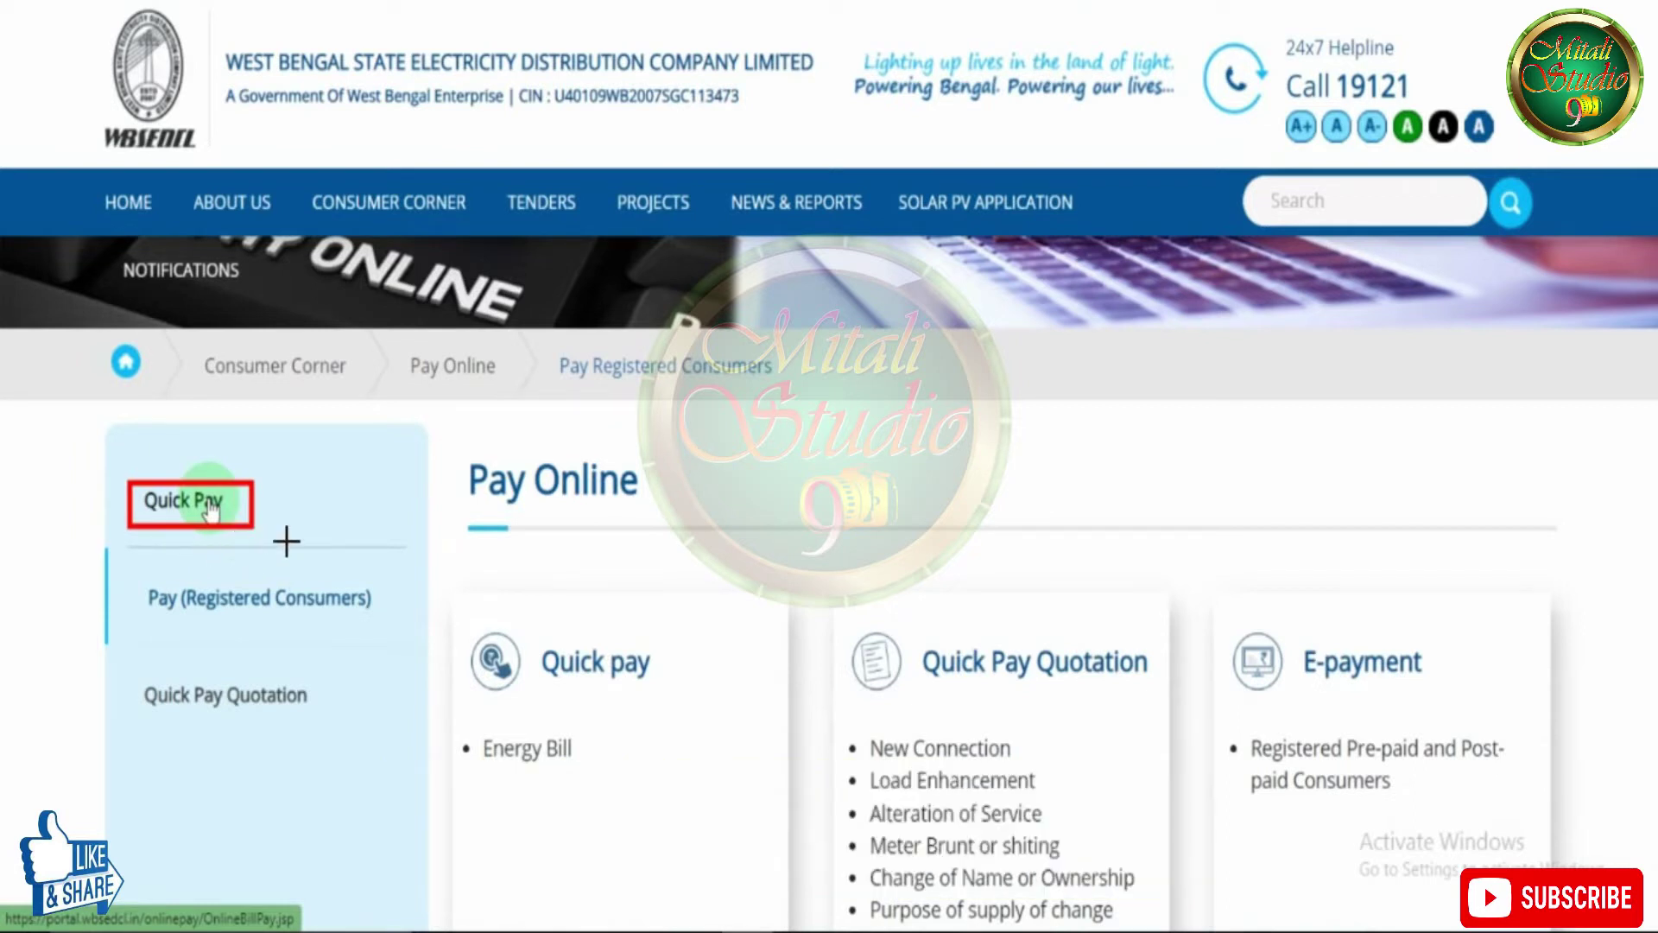
left_click(210, 509)
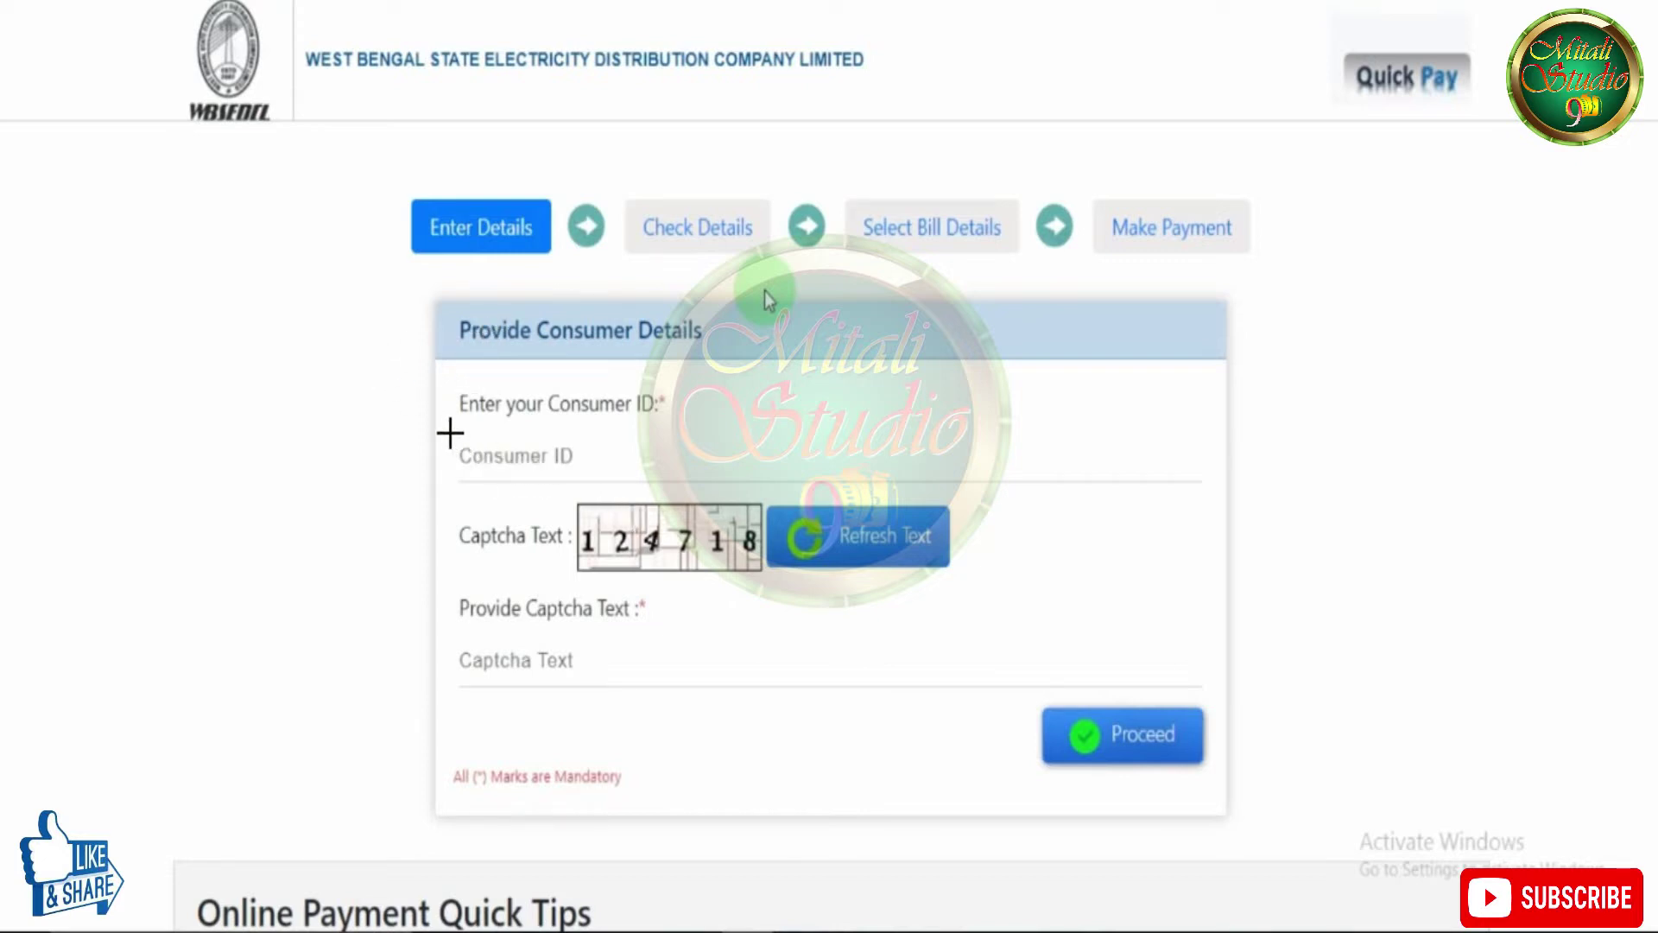
- Enter the consumer ID and the captcha text in the Quick Pay form, and proceed to Check Details
left_click_drag(450, 431, 618, 473)
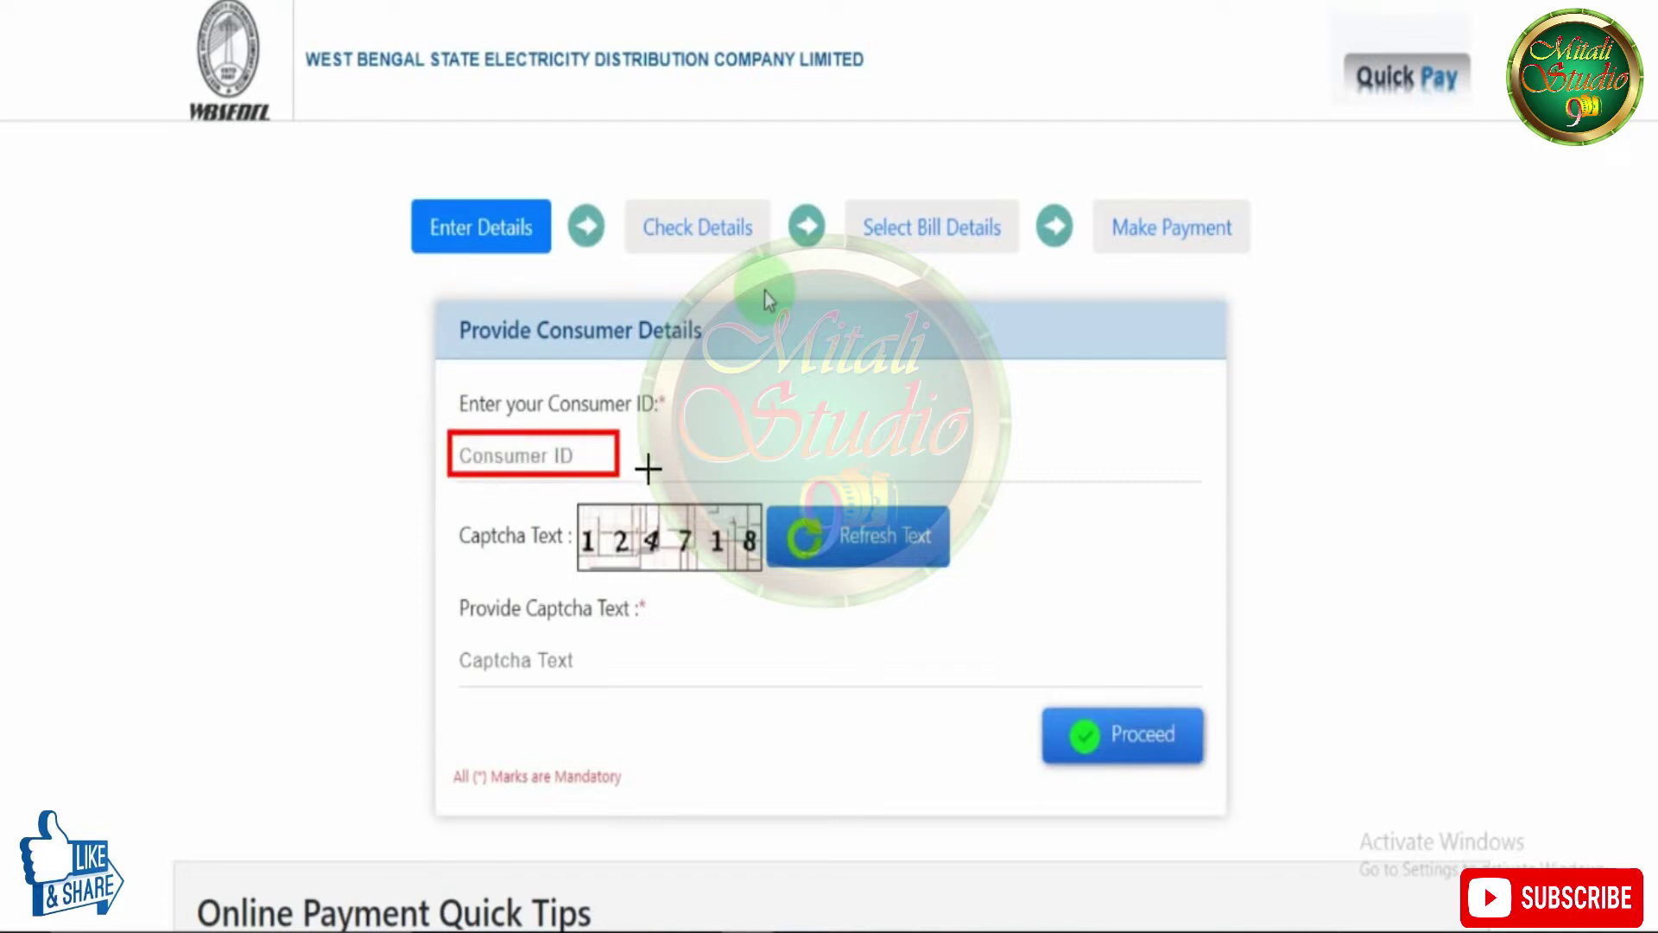
mouse_move(578, 501)
left_mouse_down()
mouse_move(666, 566)
mouse_move(756, 570)
left_mouse_up()
left_click_drag(459, 639, 611, 688)
left_click_drag(1062, 708, 1203, 765)
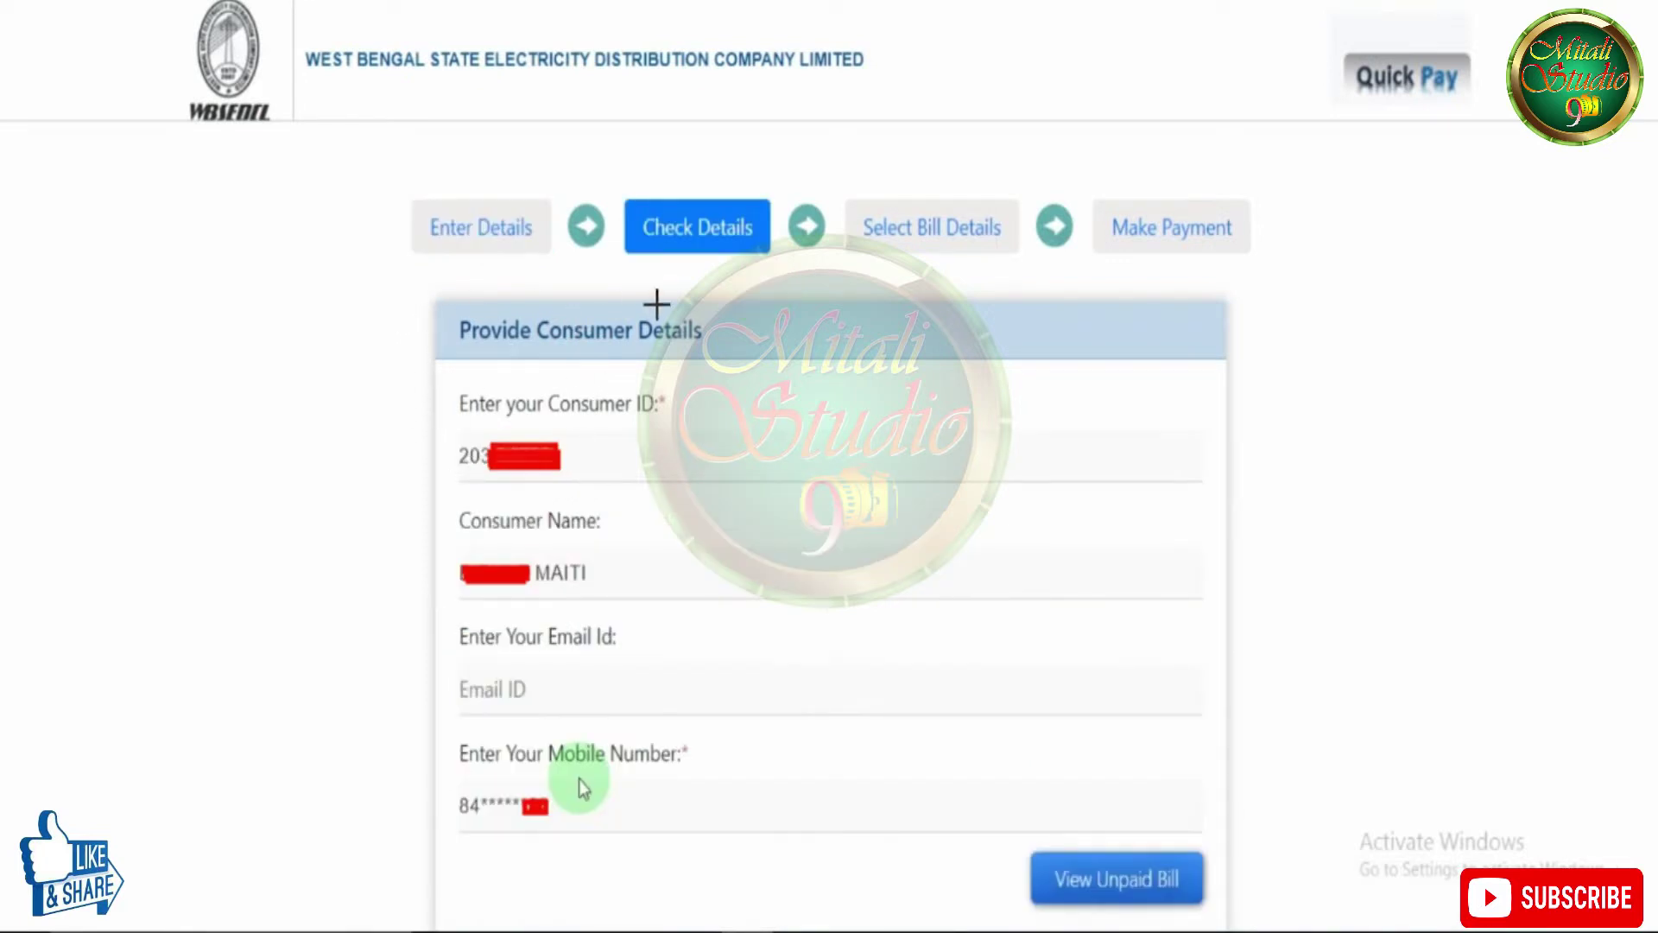
- Check the consumer ID, consumer name, email and mobile number fields on the Check Details page
left_click_drag(618, 193, 769, 258)
left_click_drag(446, 430, 588, 475)
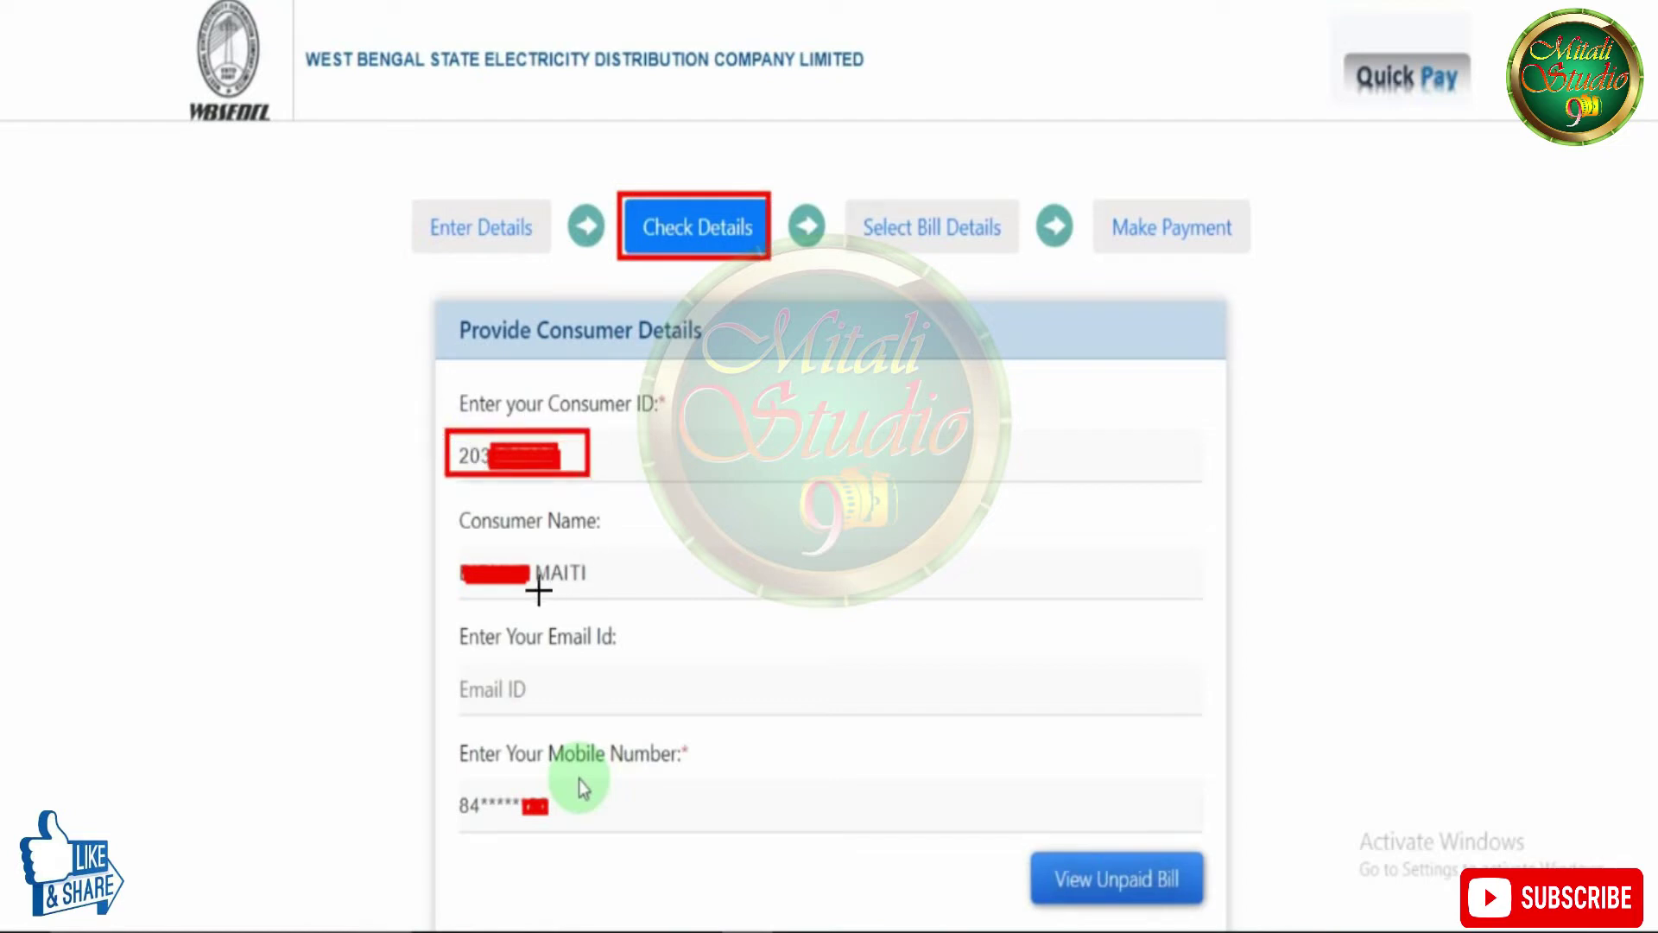
left_click_drag(453, 541, 597, 595)
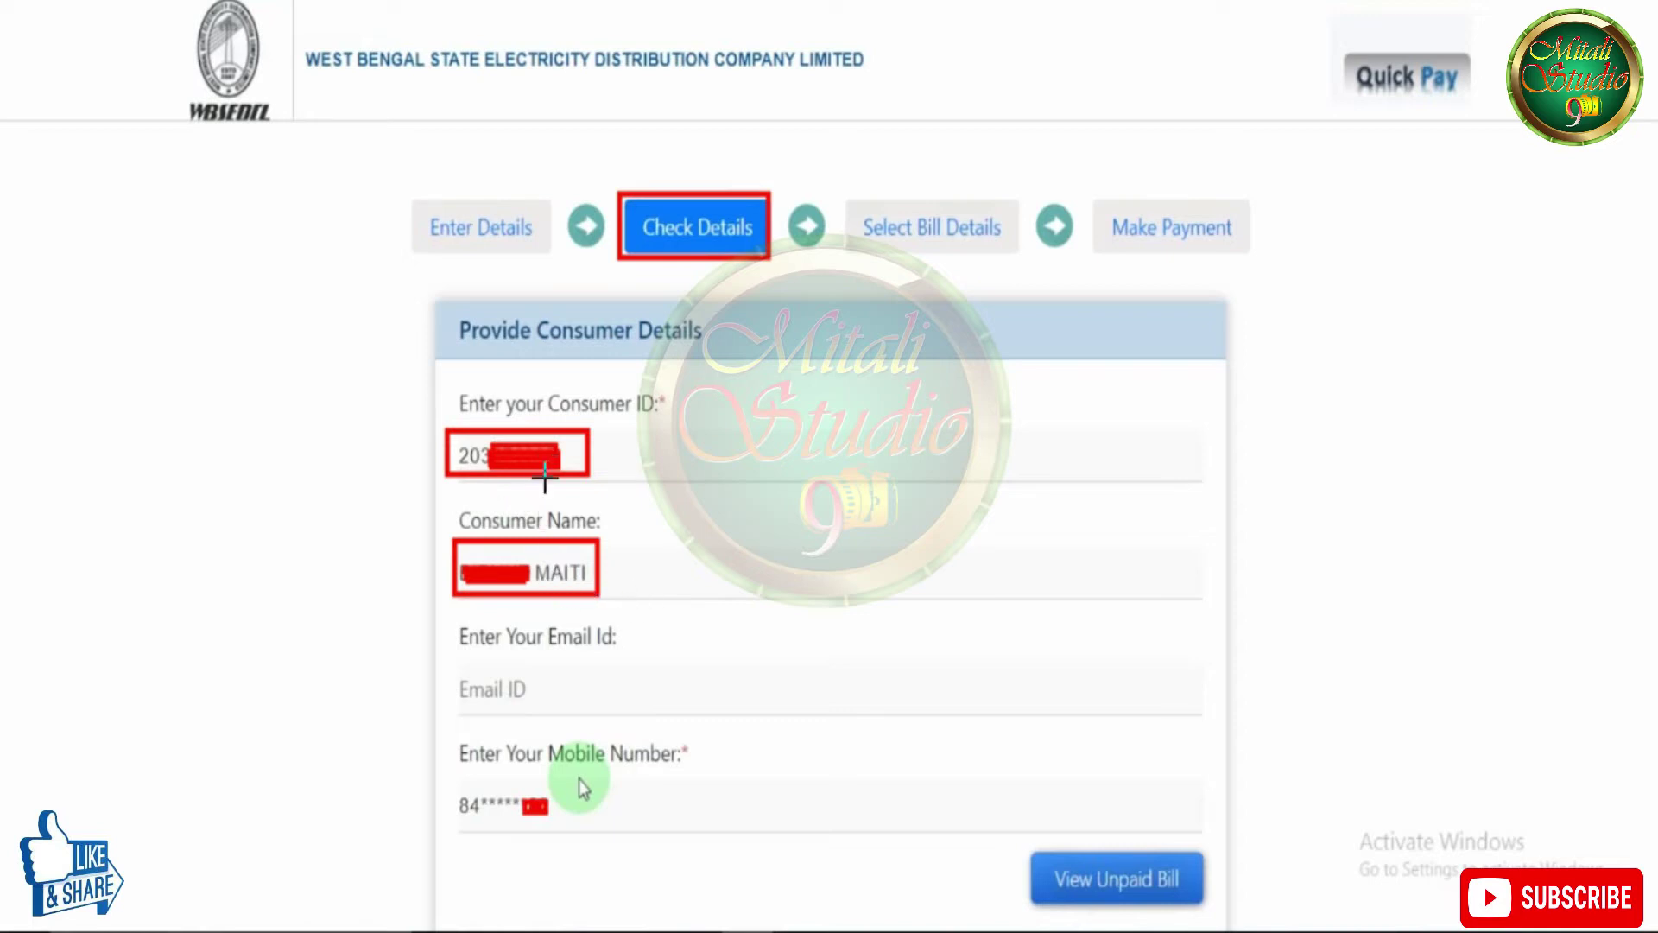
left_click_drag(453, 668, 613, 718)
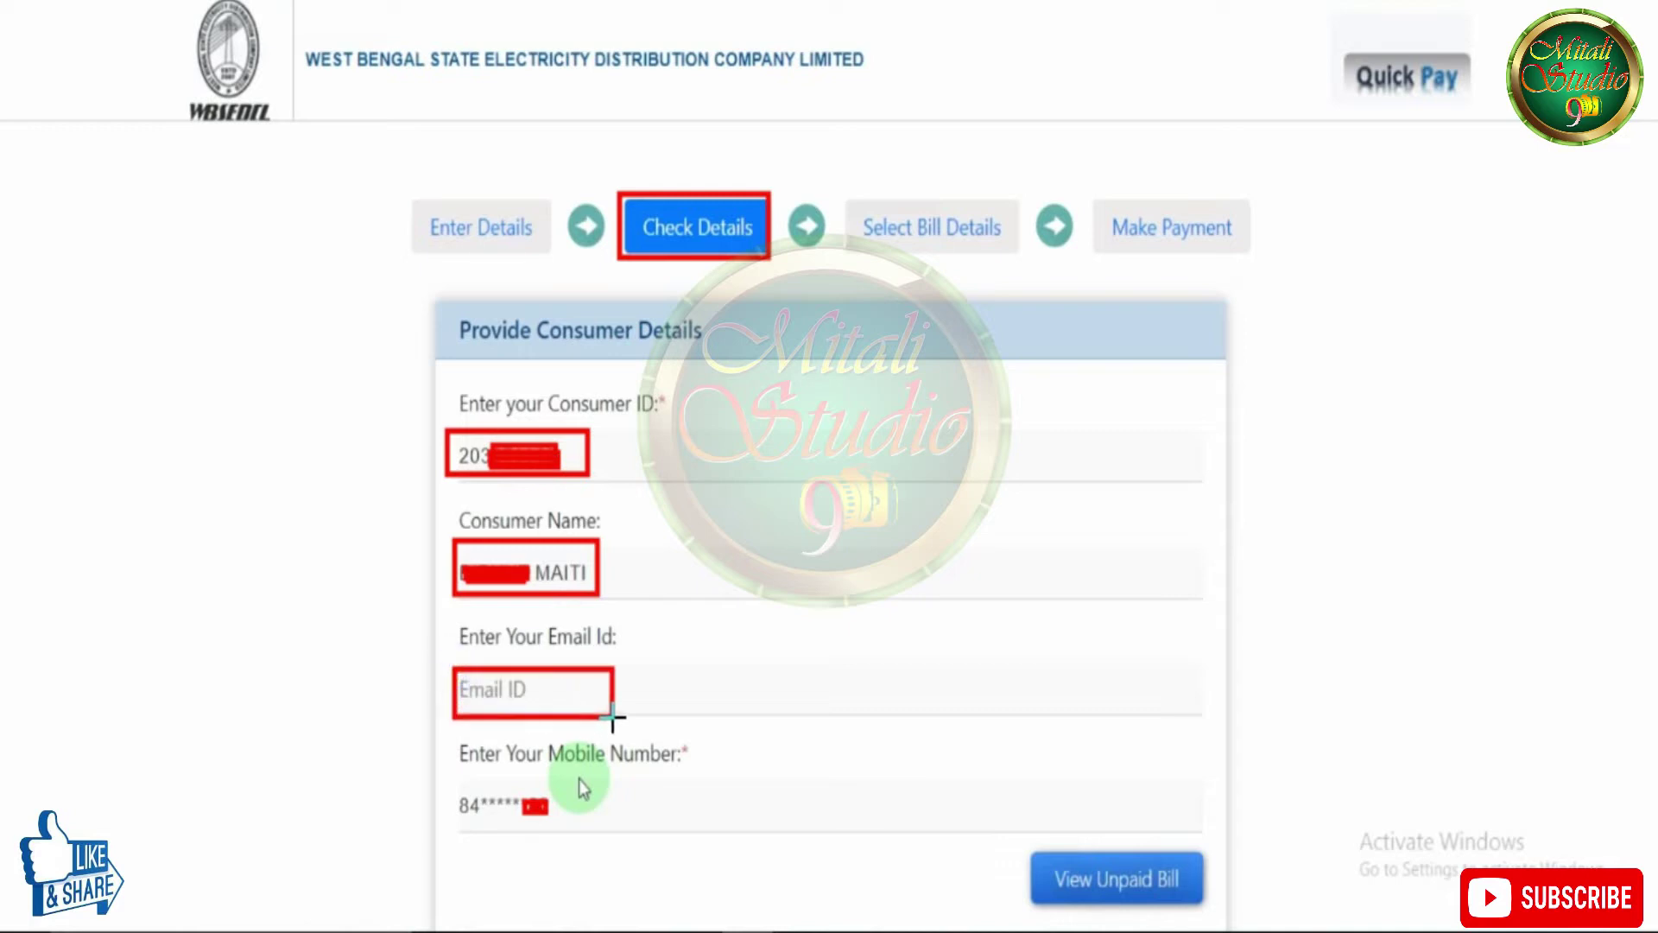
left_click_drag(450, 779, 563, 826)
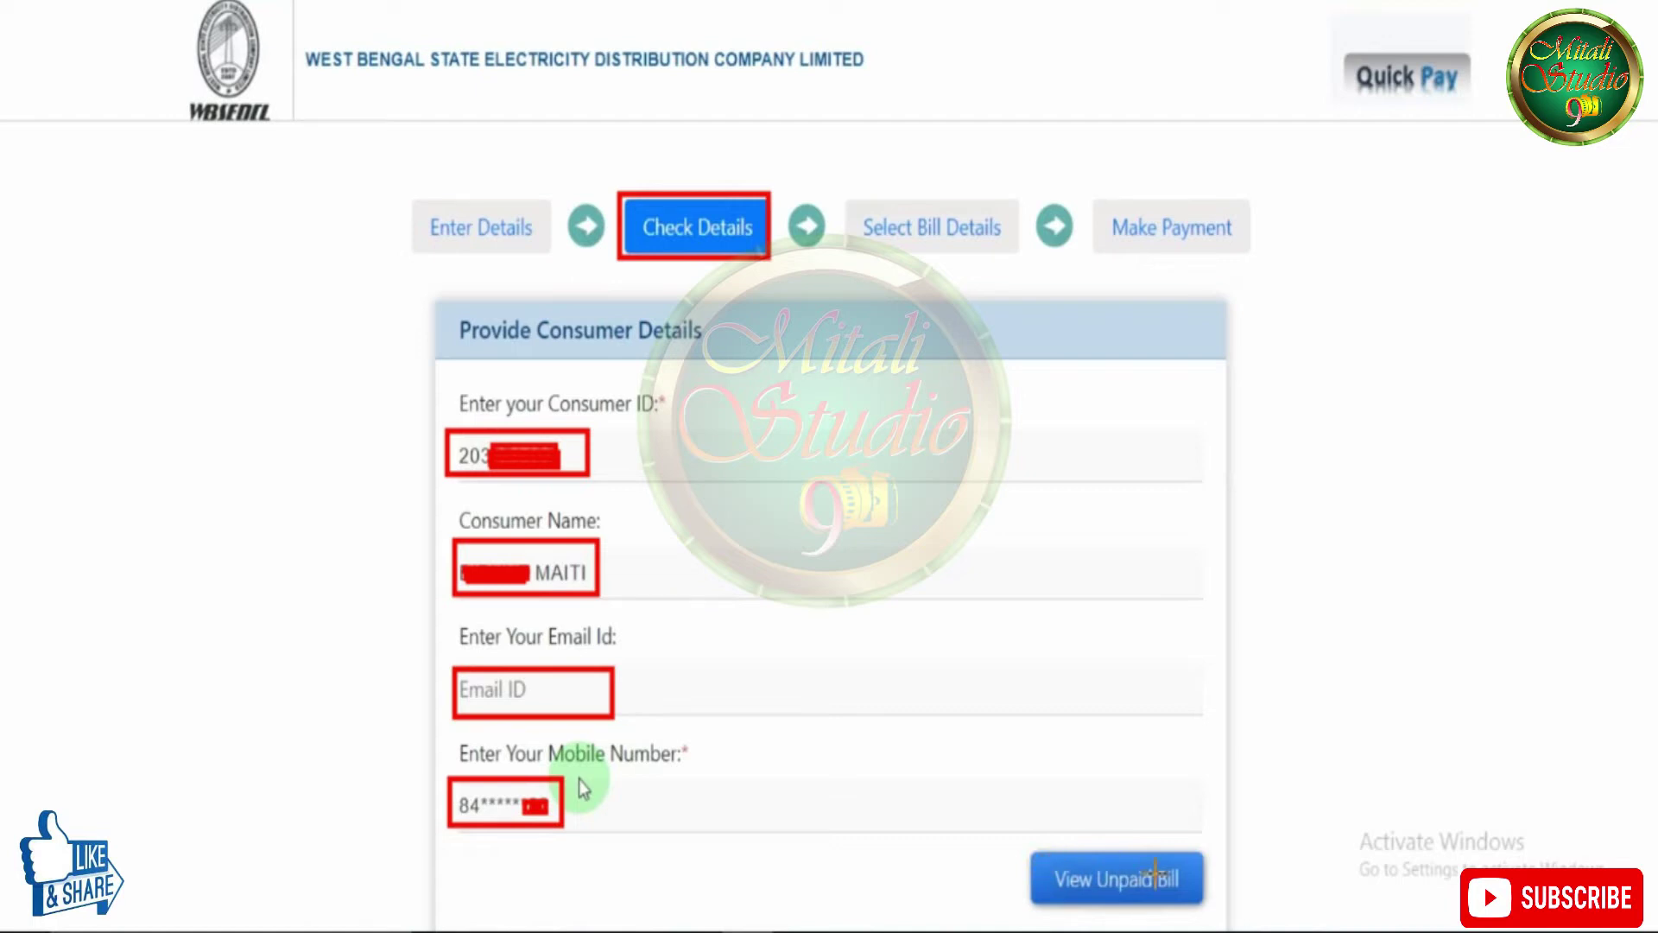
- View the unpaid bill and continue with the OCT2022 bill to the payment gateway
left_click(1119, 893)
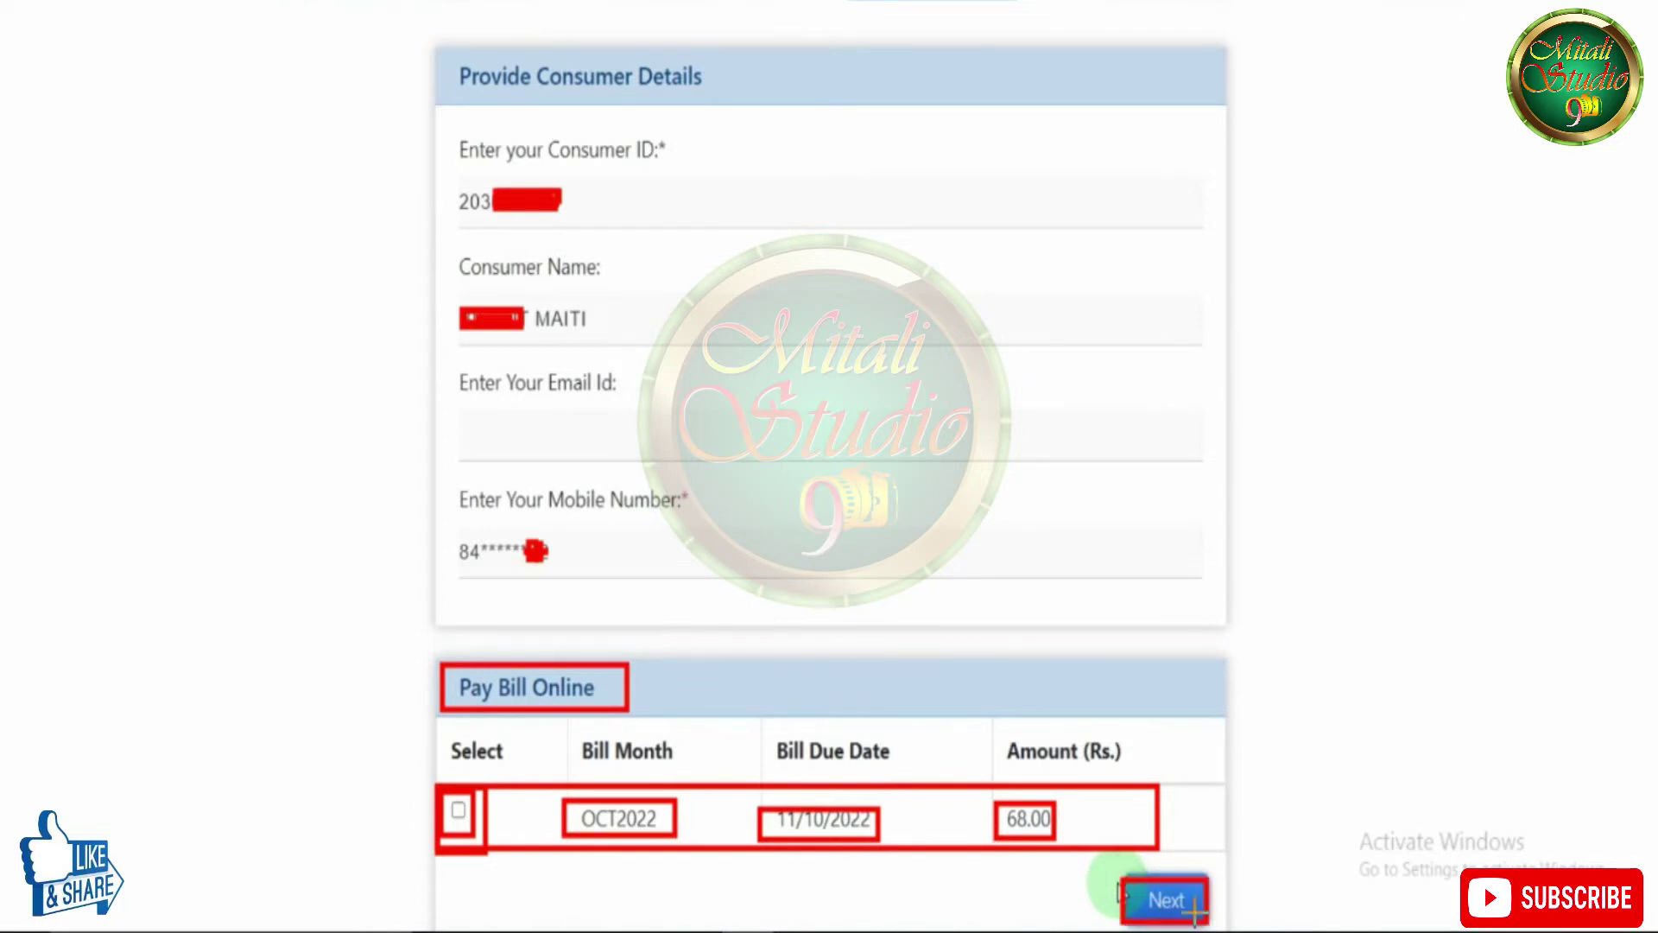
left_click(1162, 899)
scroll(1184, 273, "down", 7)
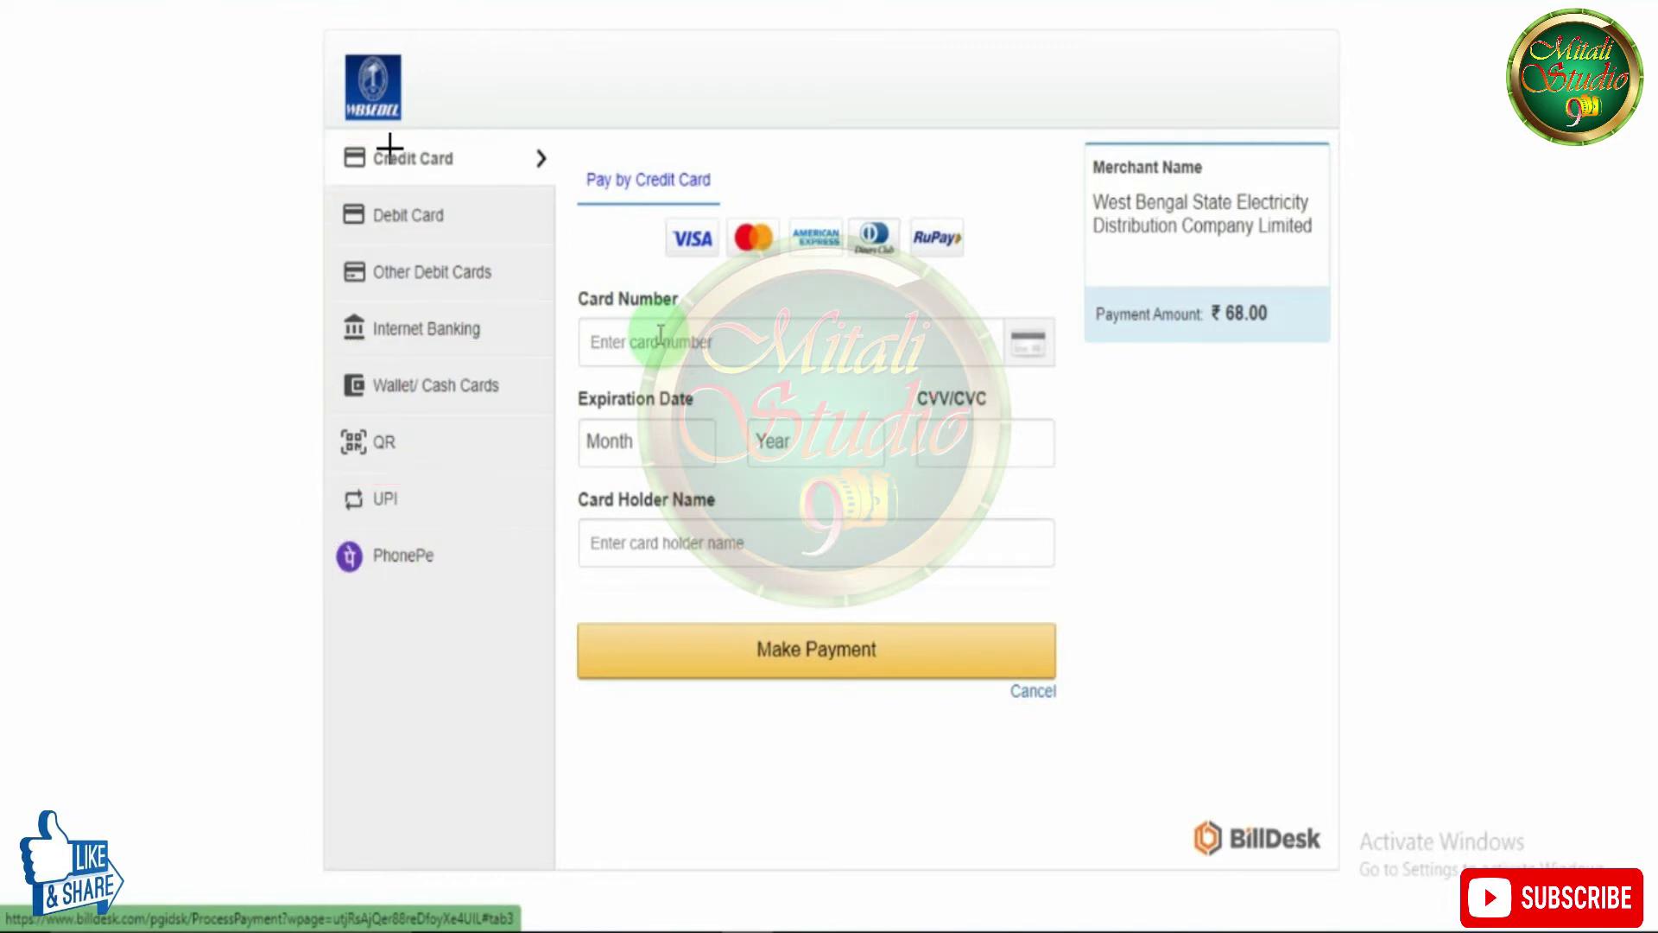
- Choose credit card payment, fill in the card number, expiration month and year, CVV/CVC and card holder name, and make the payment
left_click_drag(342, 135, 487, 183)
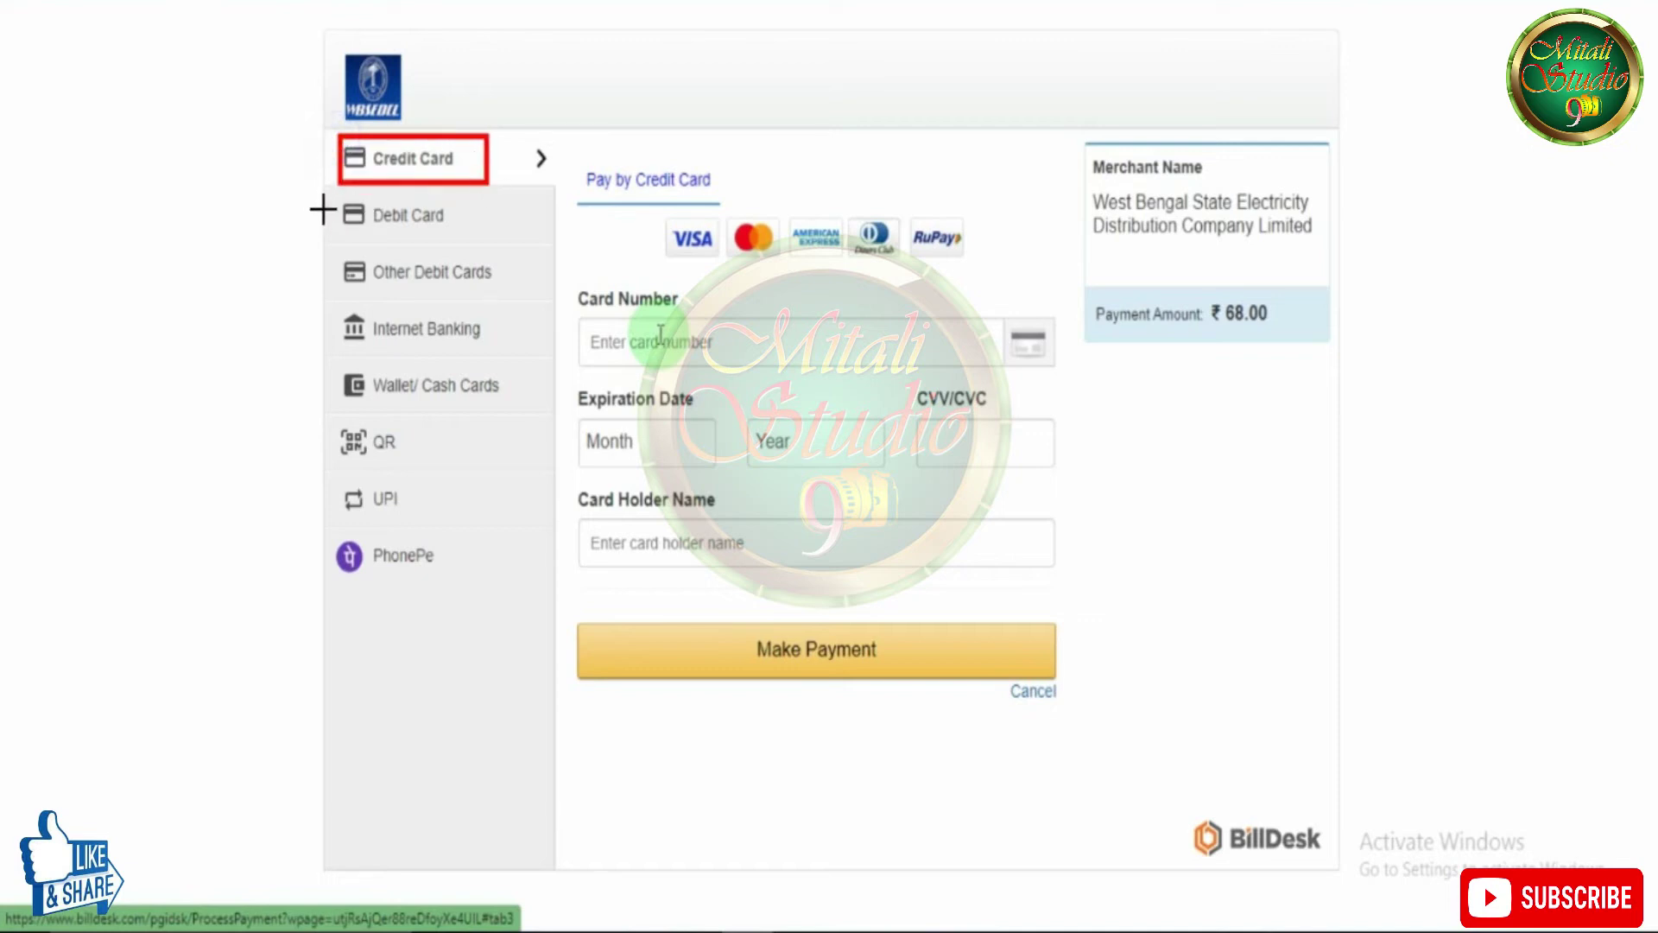
left_click_drag(583, 325, 820, 363)
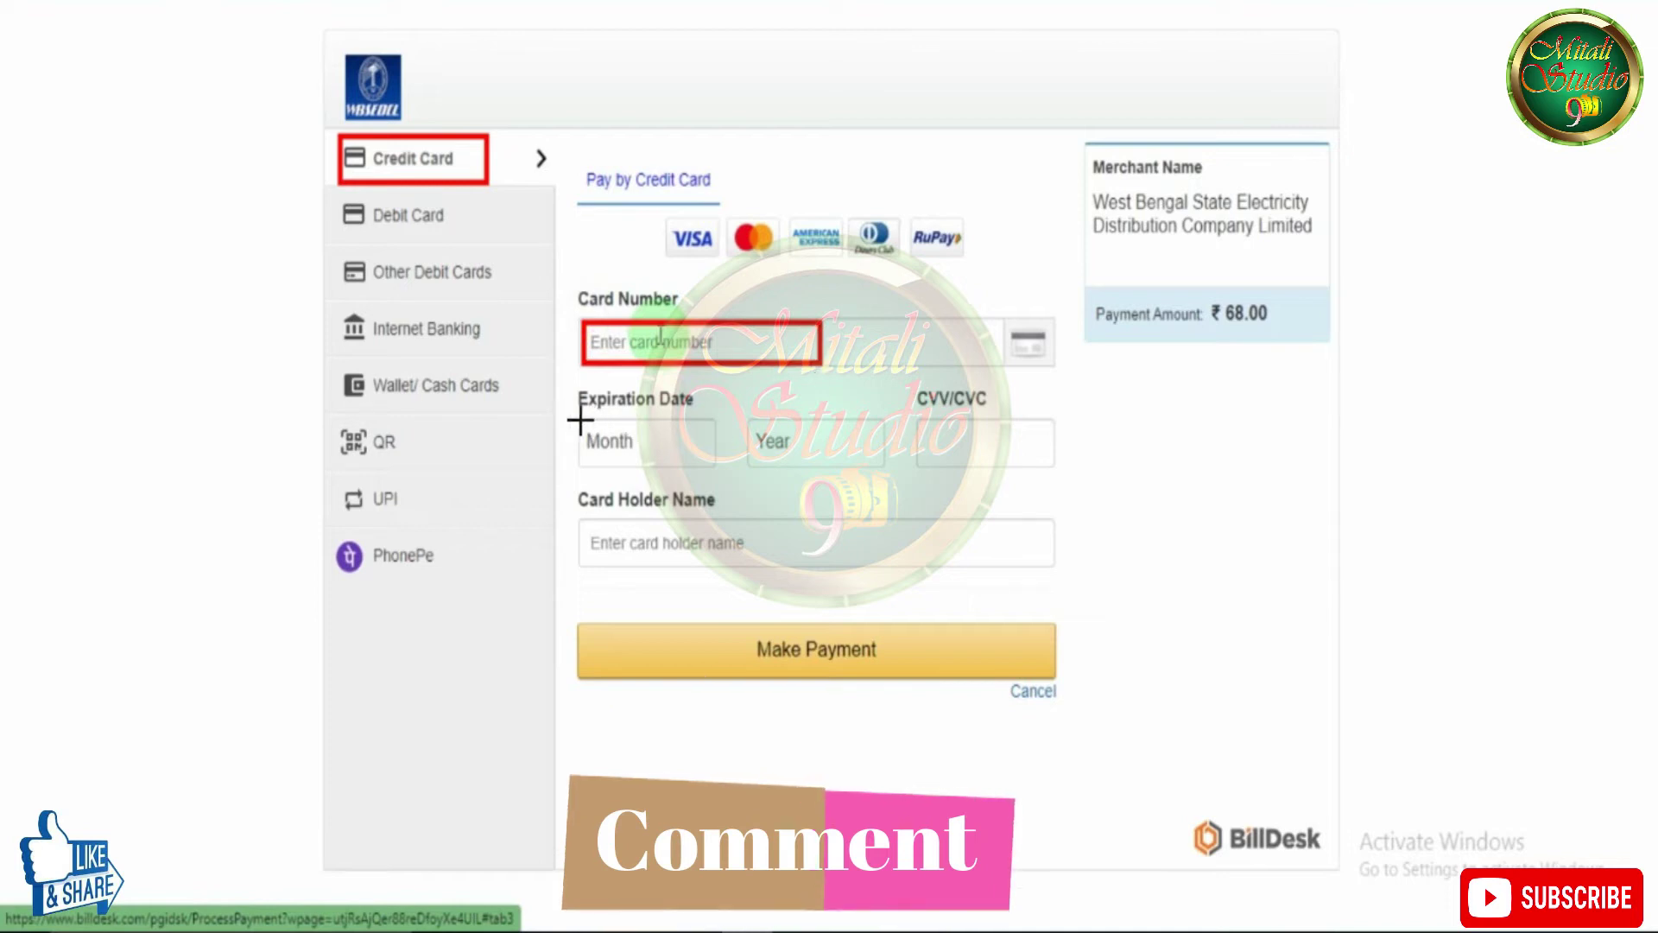
left_click_drag(581, 421, 706, 465)
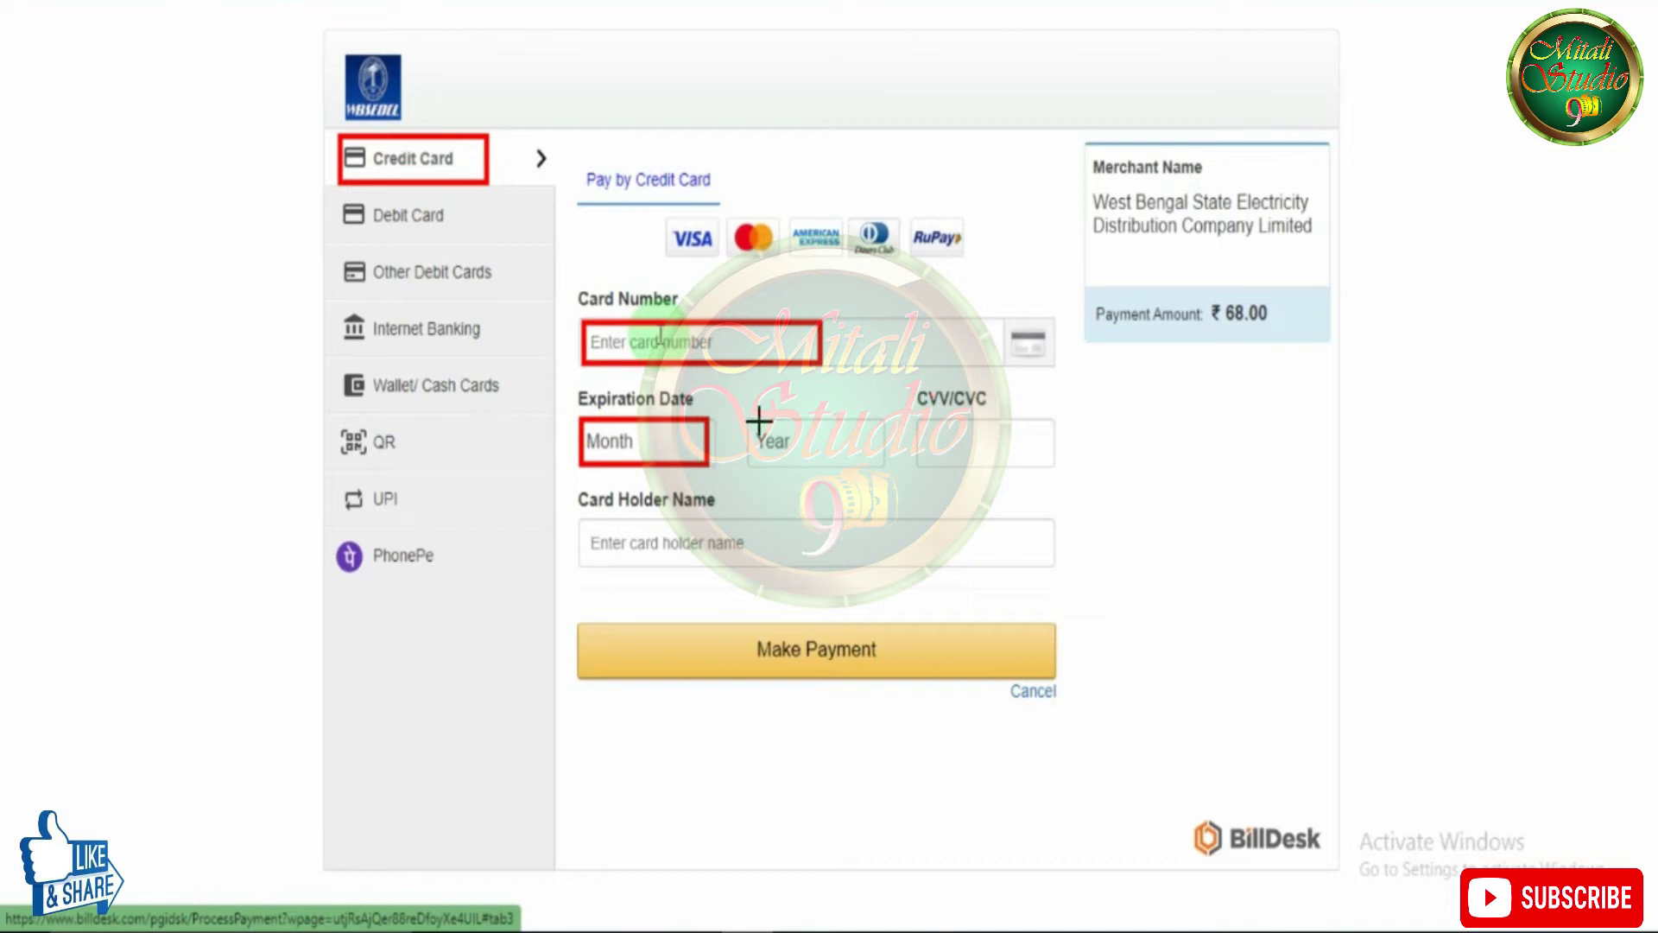
left_click_drag(748, 420, 845, 464)
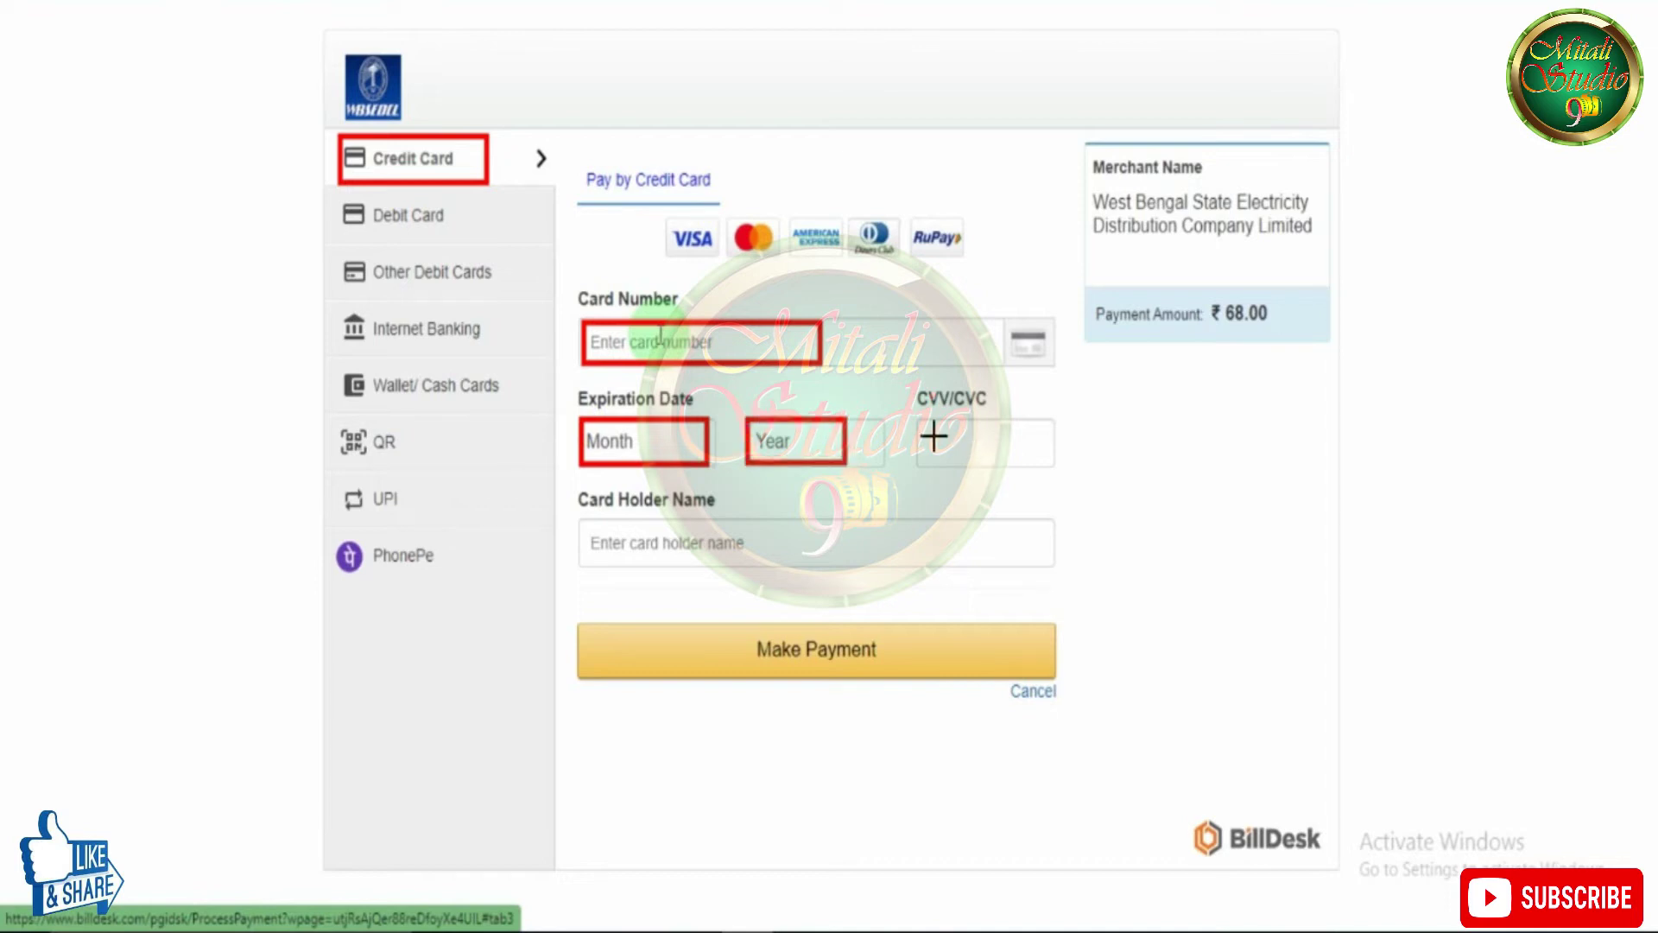
left_click_drag(919, 424, 993, 473)
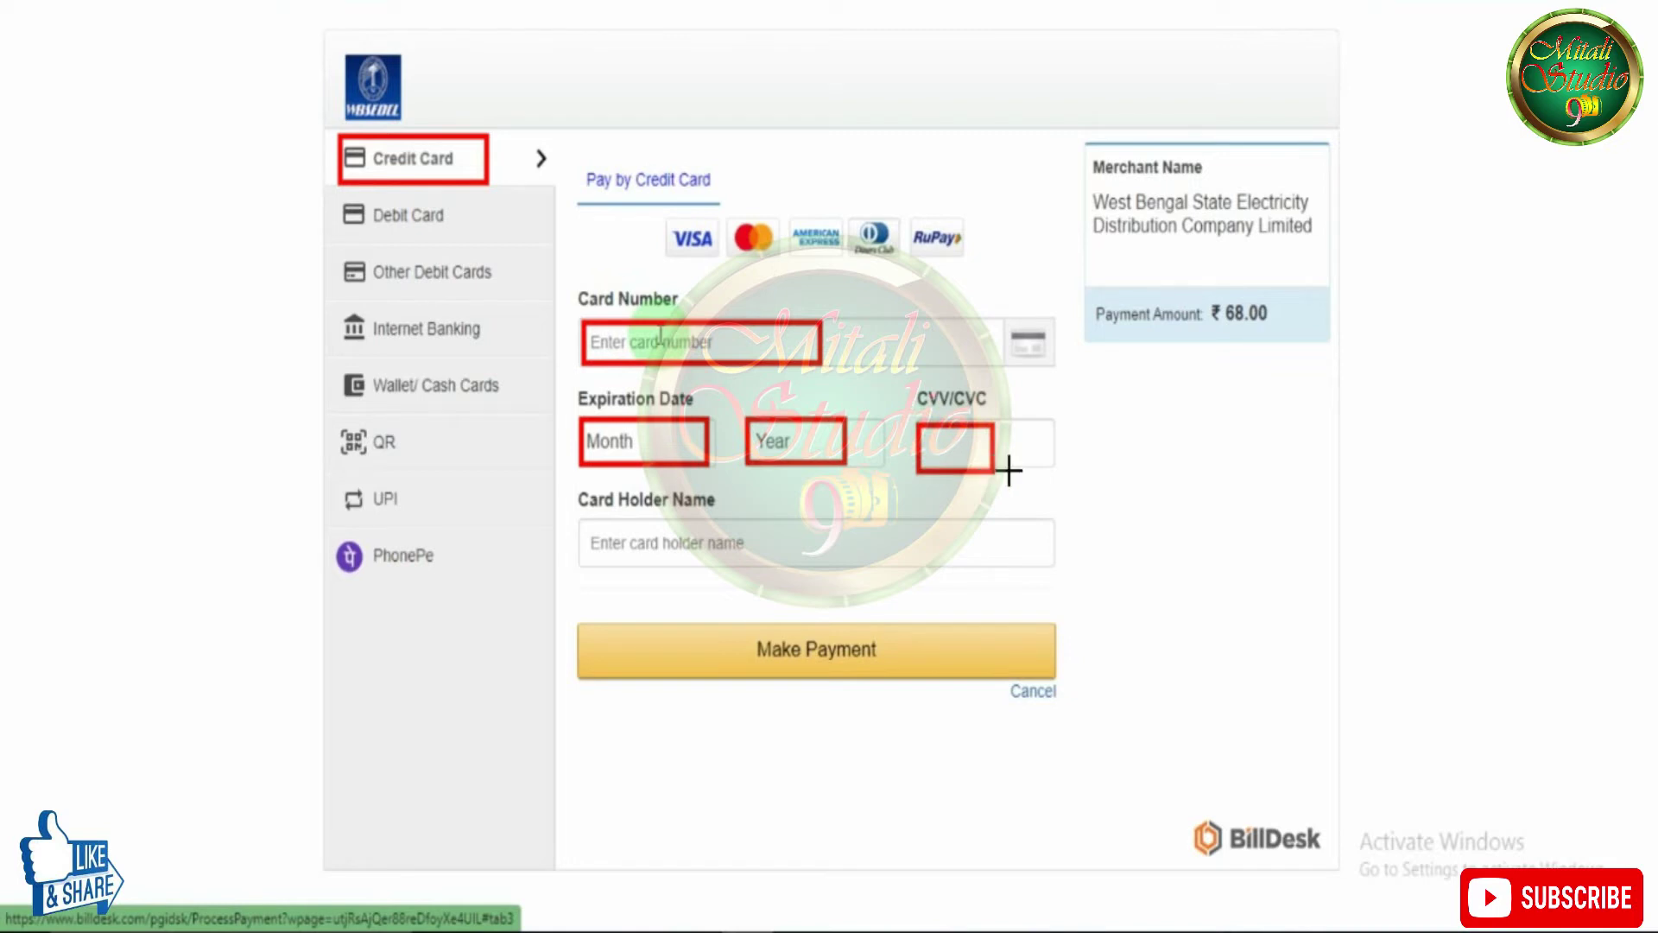
left_click_drag(588, 519, 777, 566)
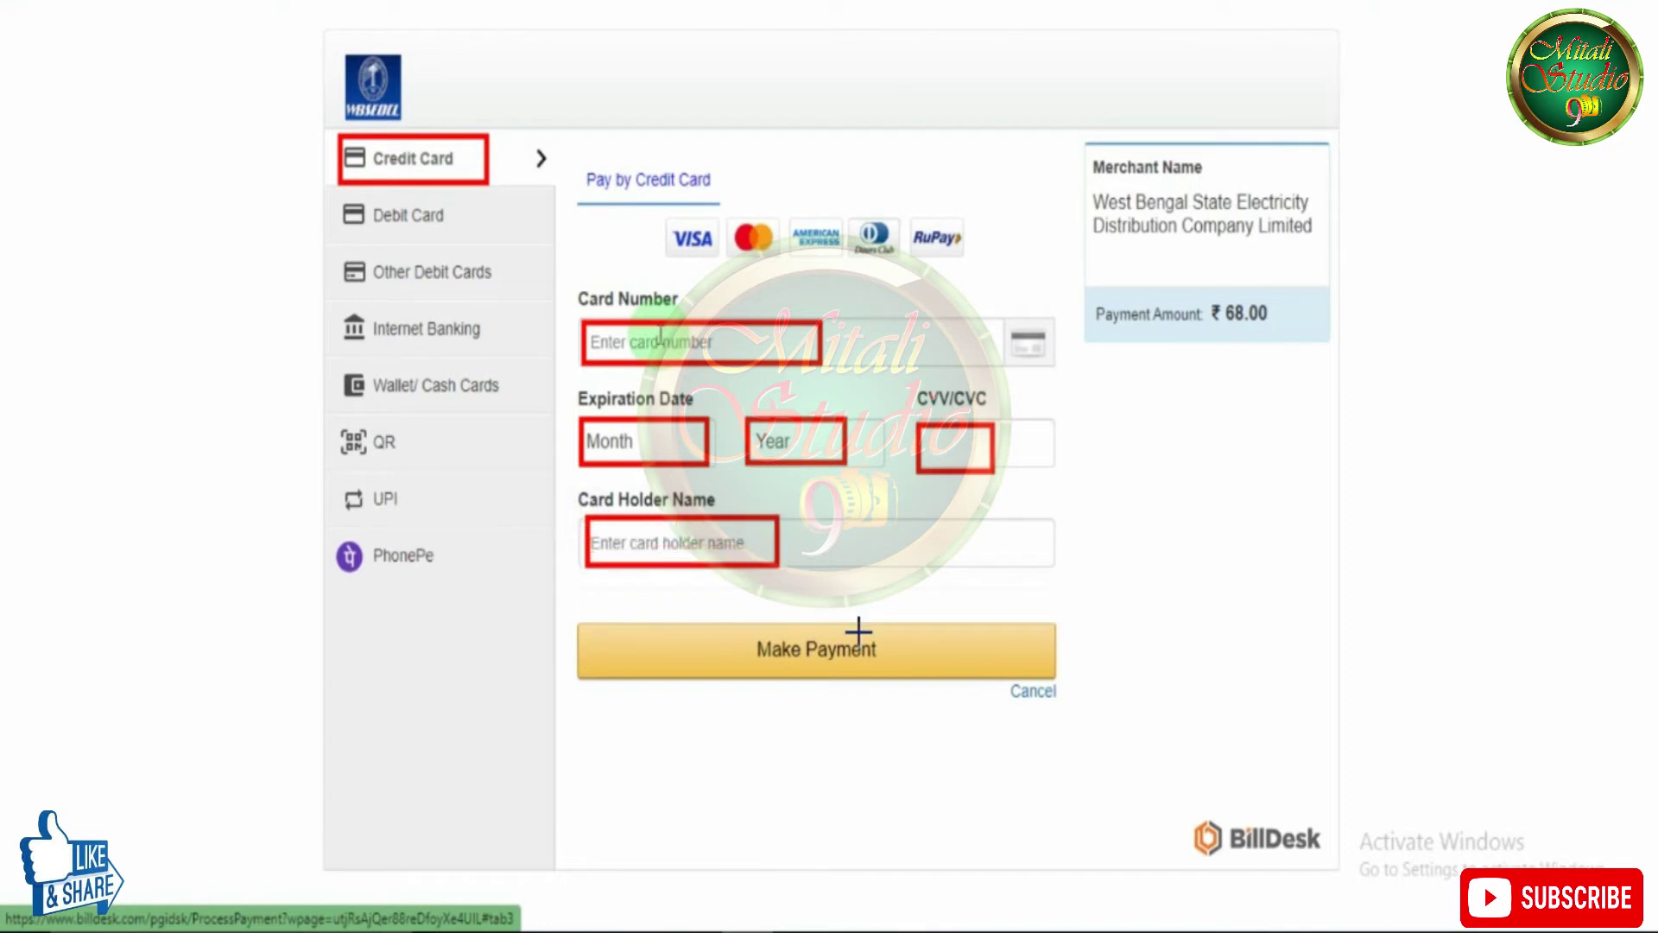
left_click_drag(734, 623, 887, 679)
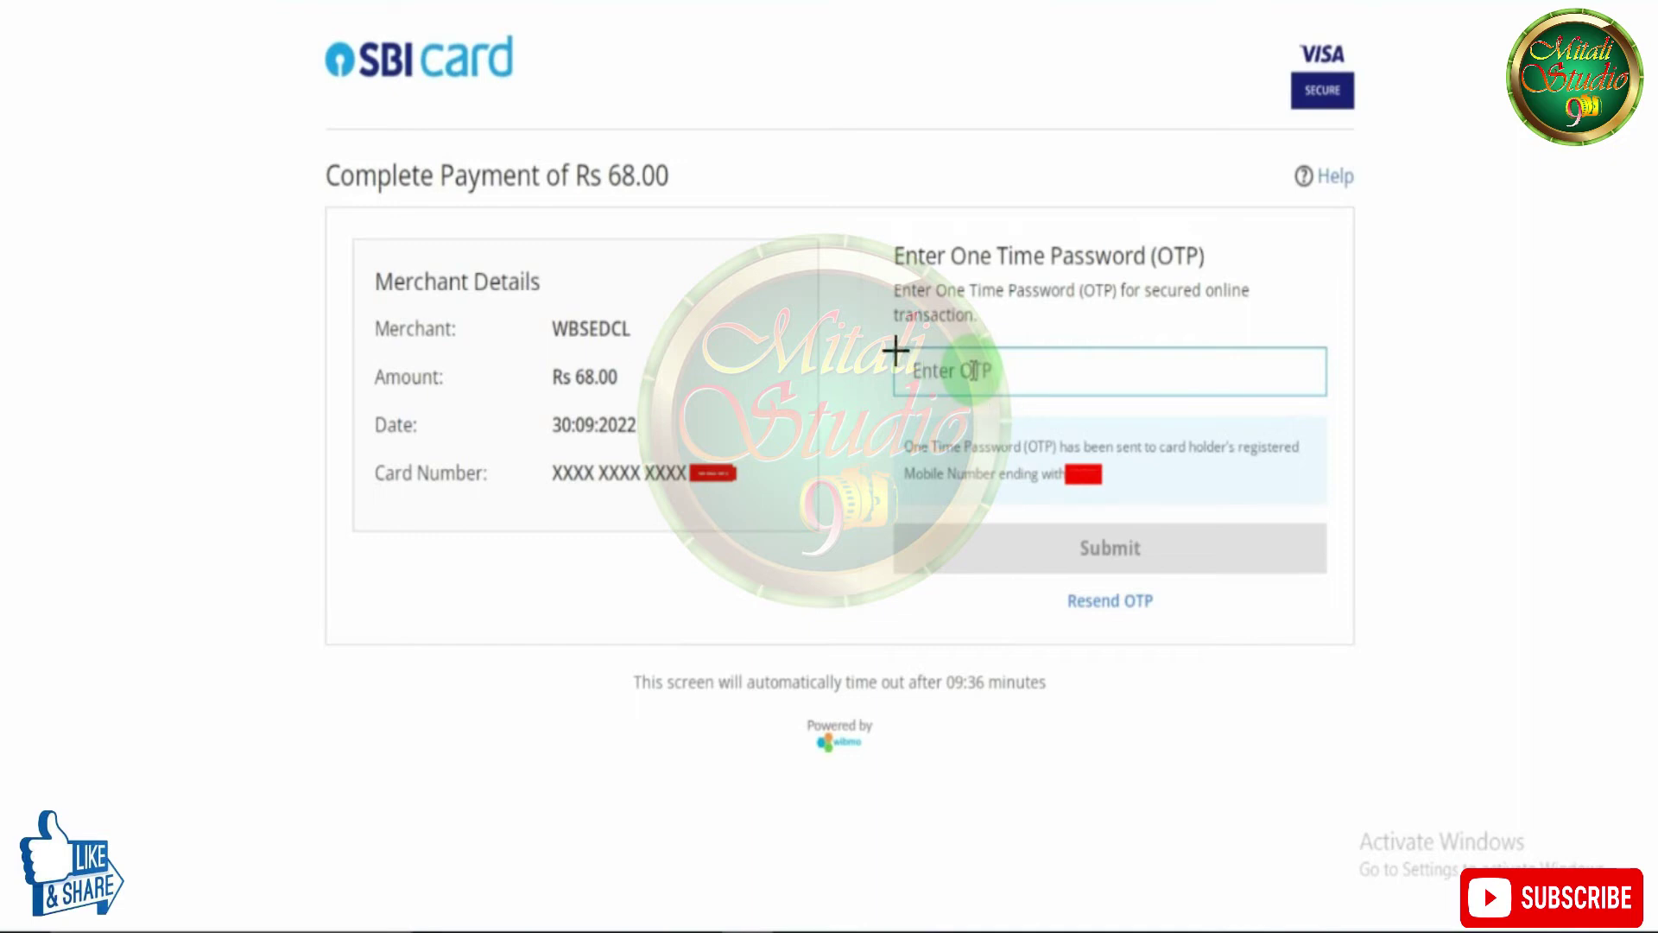
- Enter the one-time password on the card verification page and submit it
left_click_drag(895, 345, 1043, 396)
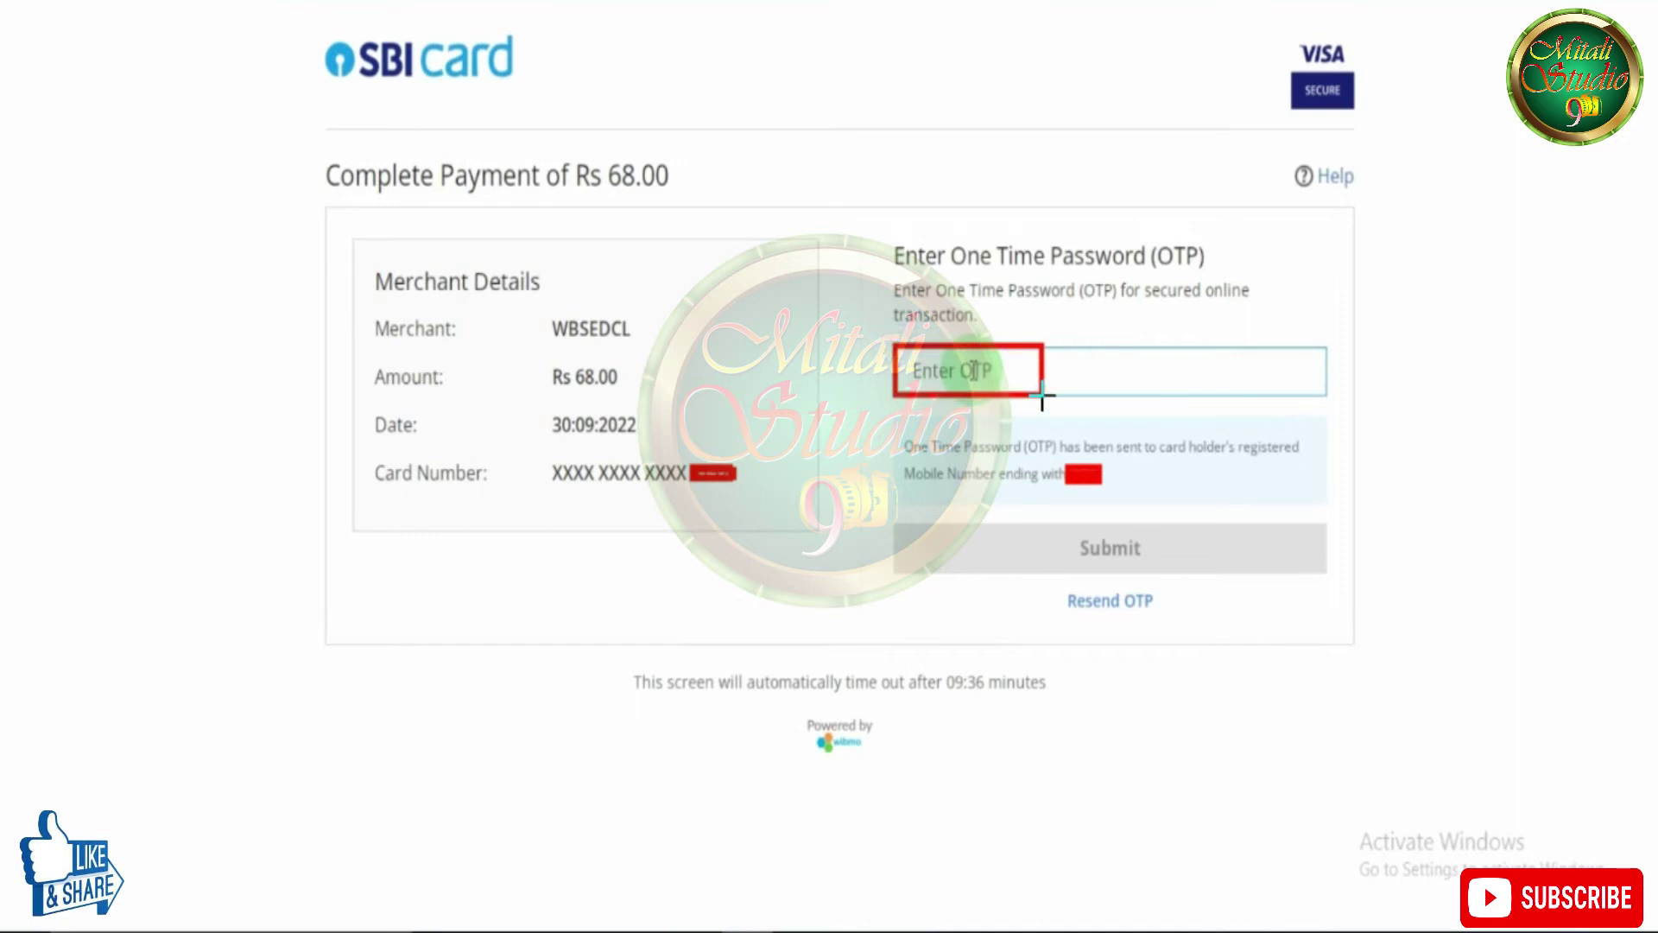
mouse_move(1061, 519)
left_mouse_down()
mouse_move(1127, 575)
mouse_move(1153, 570)
left_mouse_up()
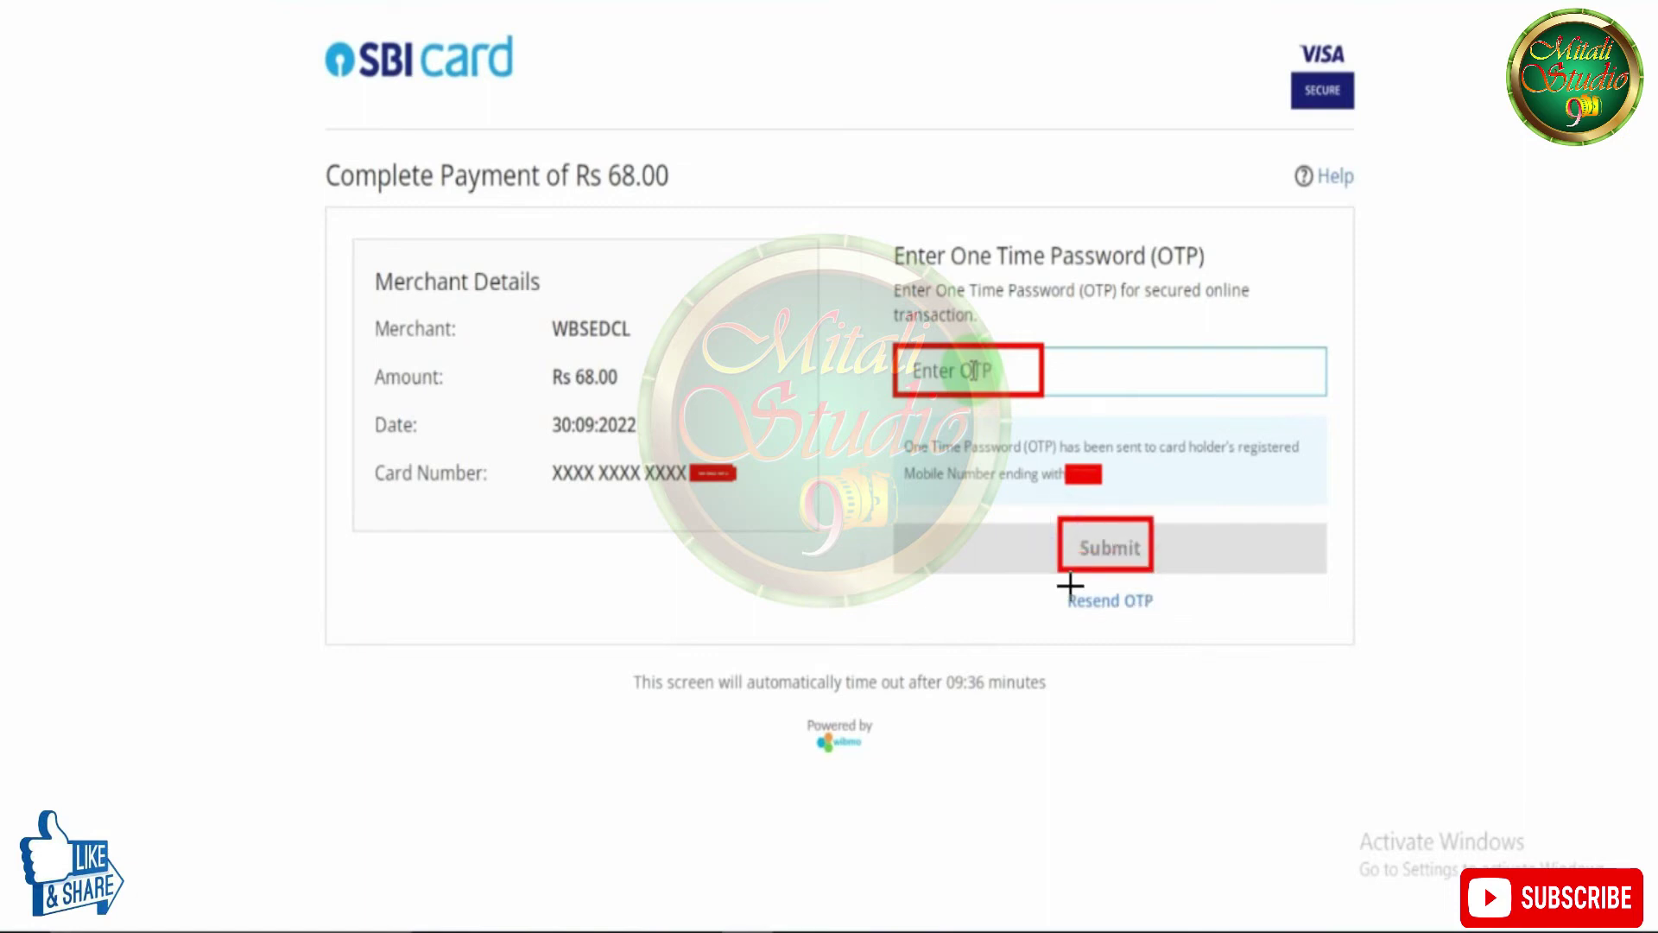
left_click_drag(1060, 581, 1158, 618)
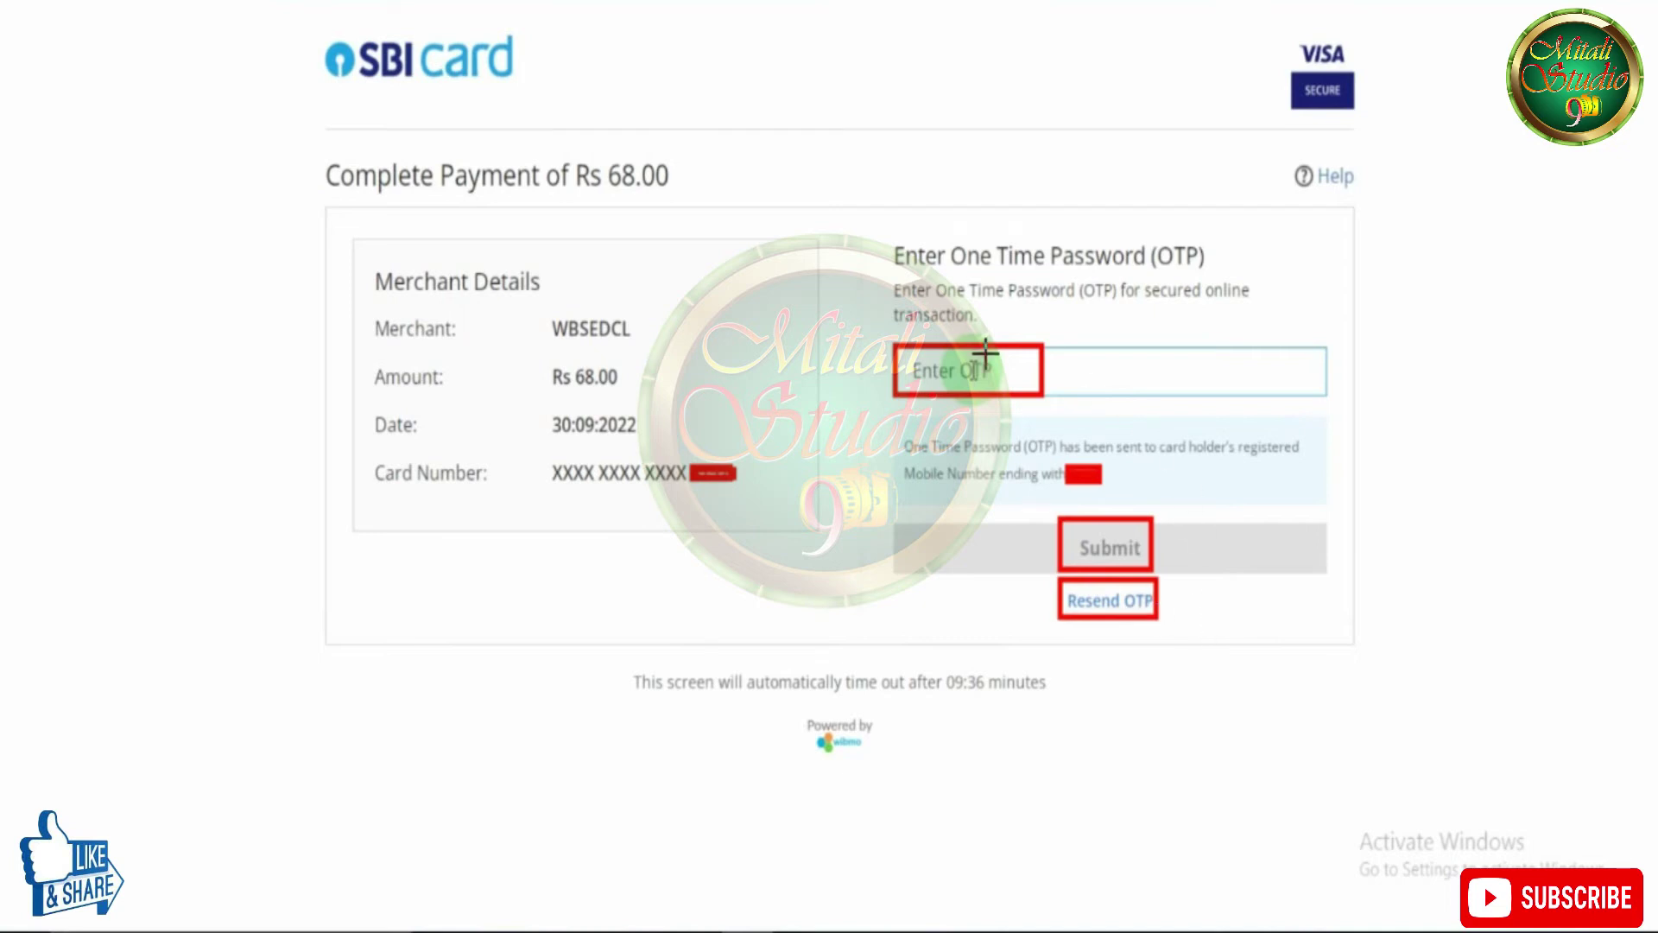
left_click_drag(896, 346, 1023, 396)
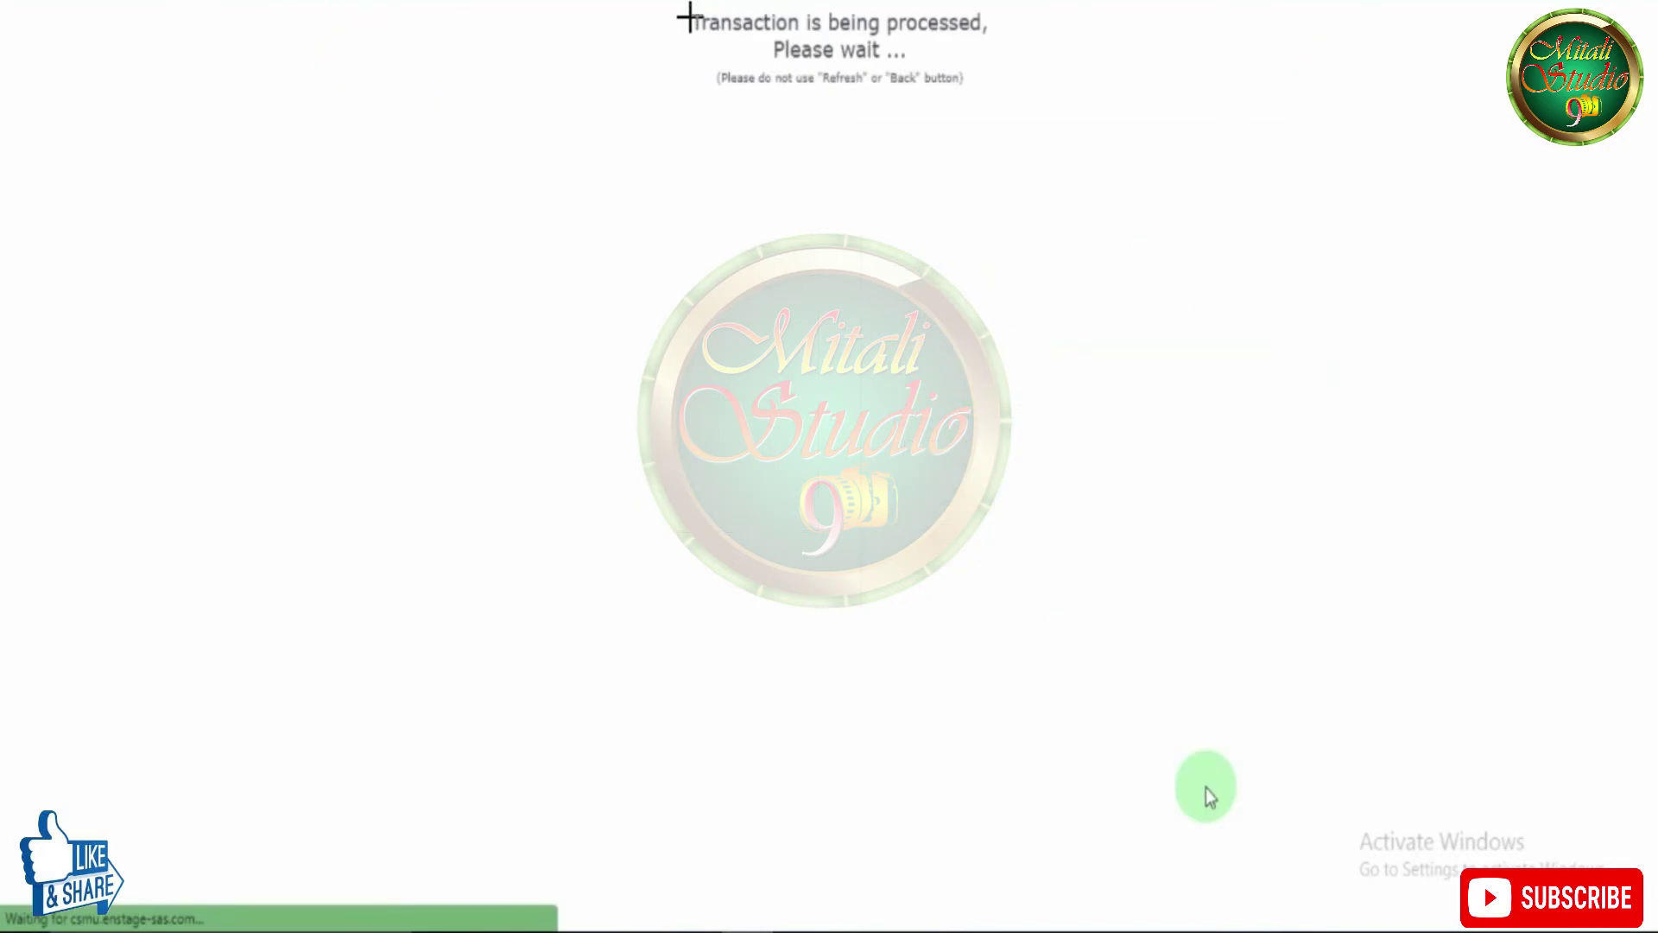
mouse_move(674, 4)
left_mouse_down()
mouse_move(1028, 115)
mouse_move(1013, 115)
left_mouse_up()
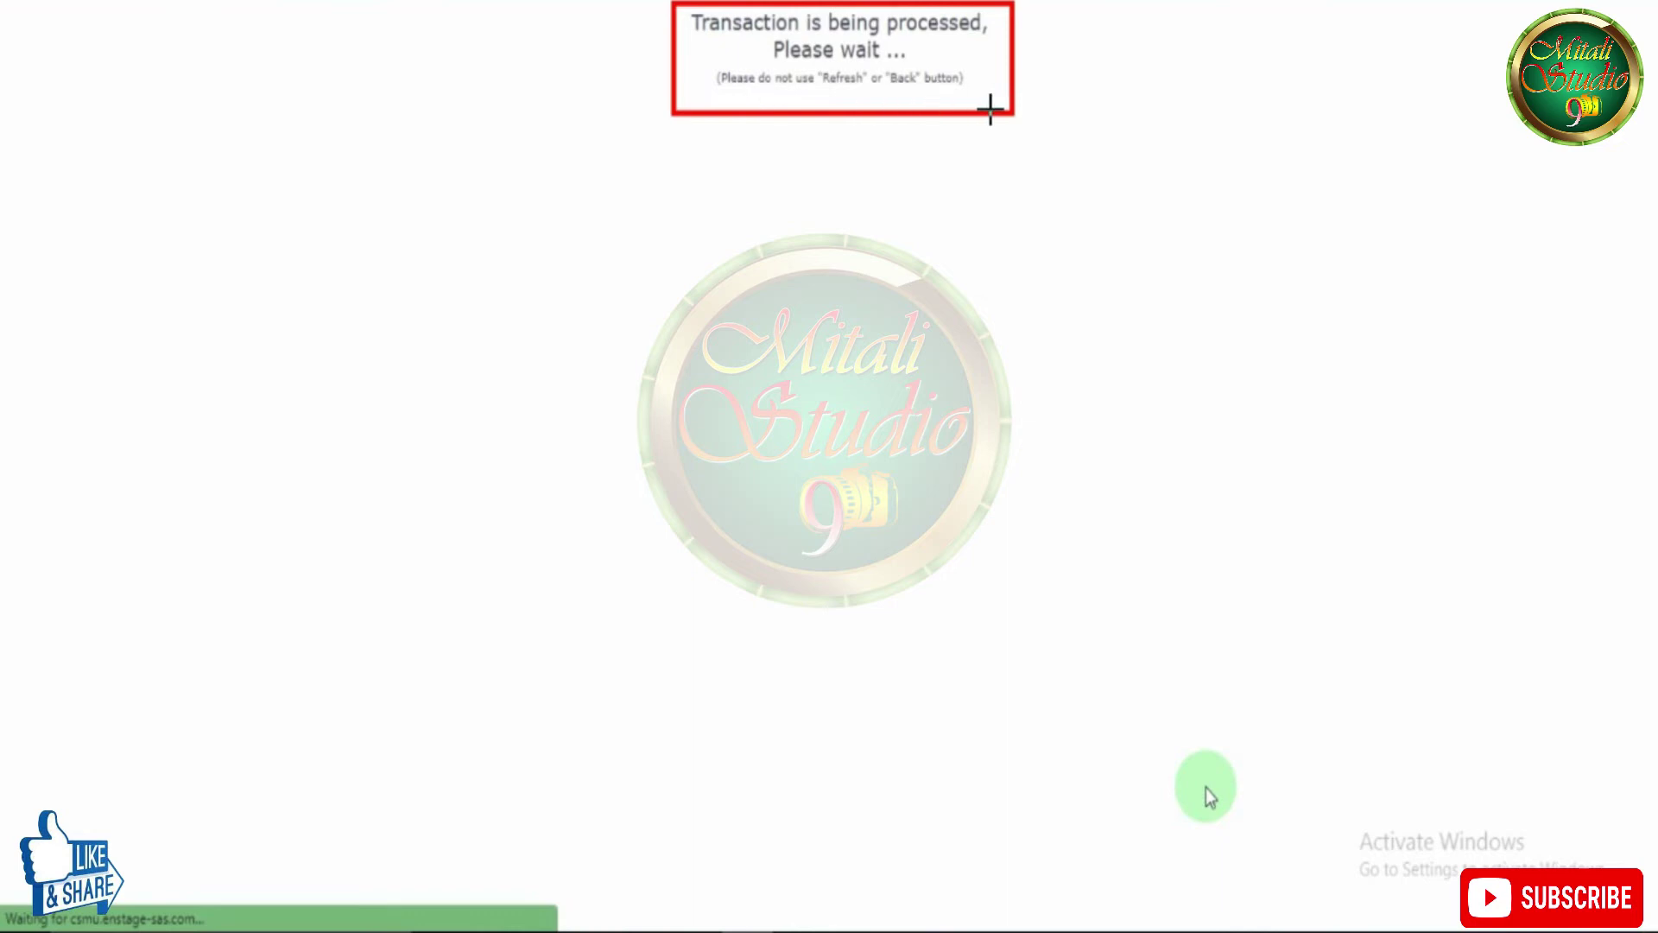
key("ctrl+z")
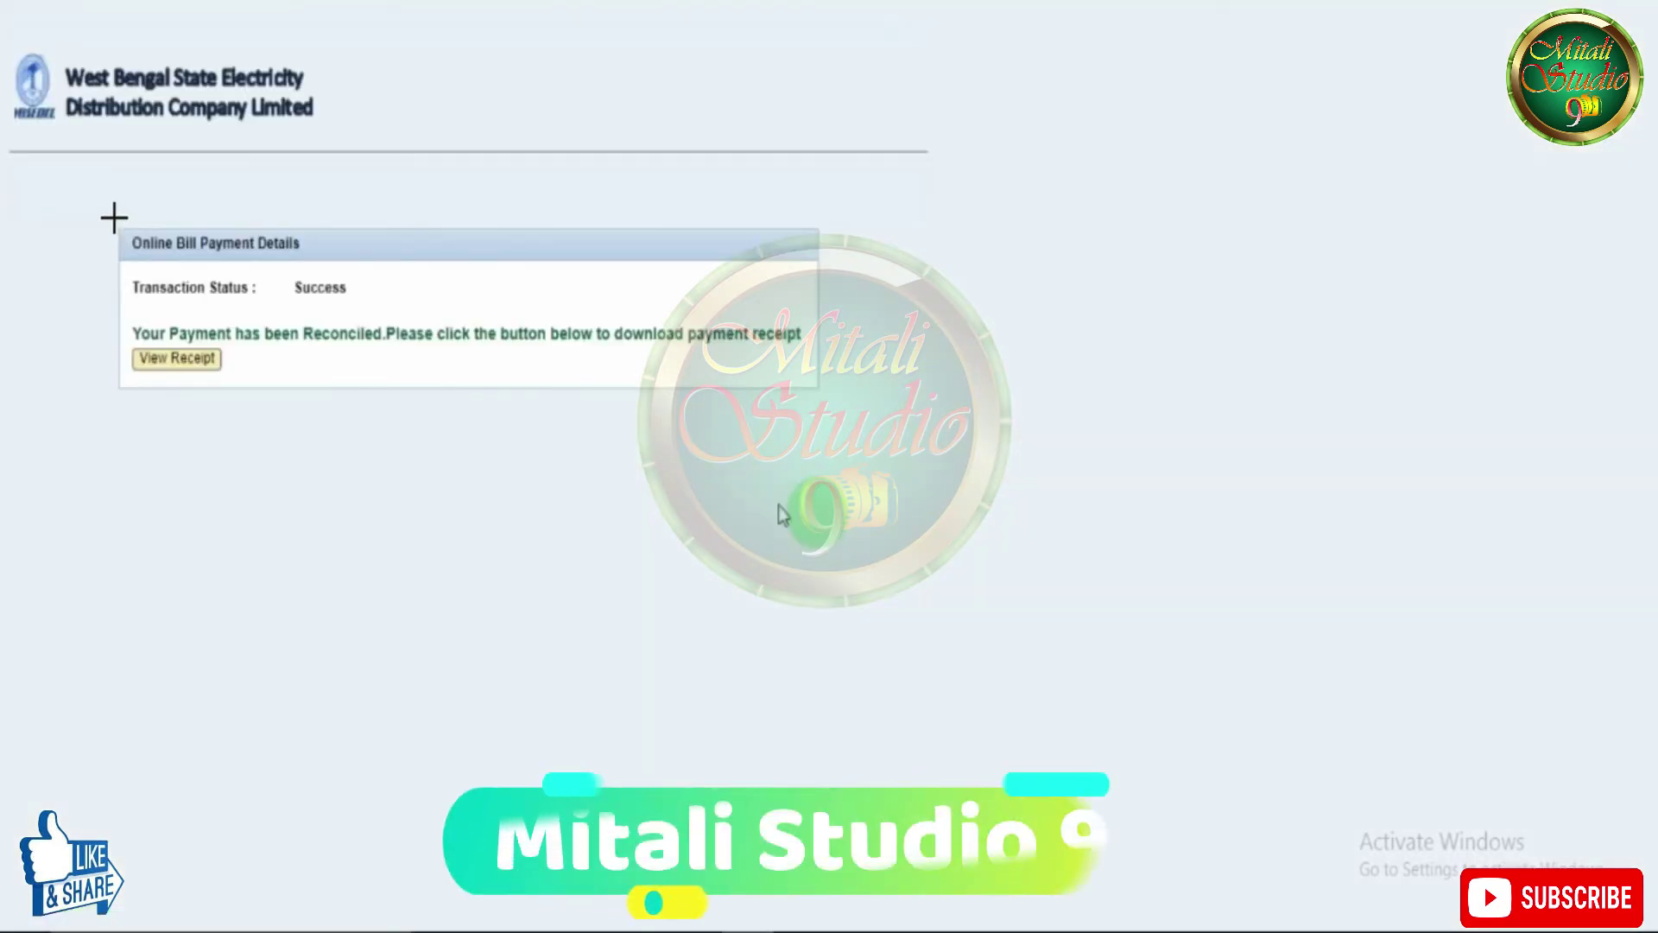
- Check the transaction status in the online bill payment details and open the payment receipt
mouse_move(113, 218)
left_mouse_down()
mouse_move(277, 352)
mouse_move(672, 398)
mouse_move(834, 394)
left_mouse_up()
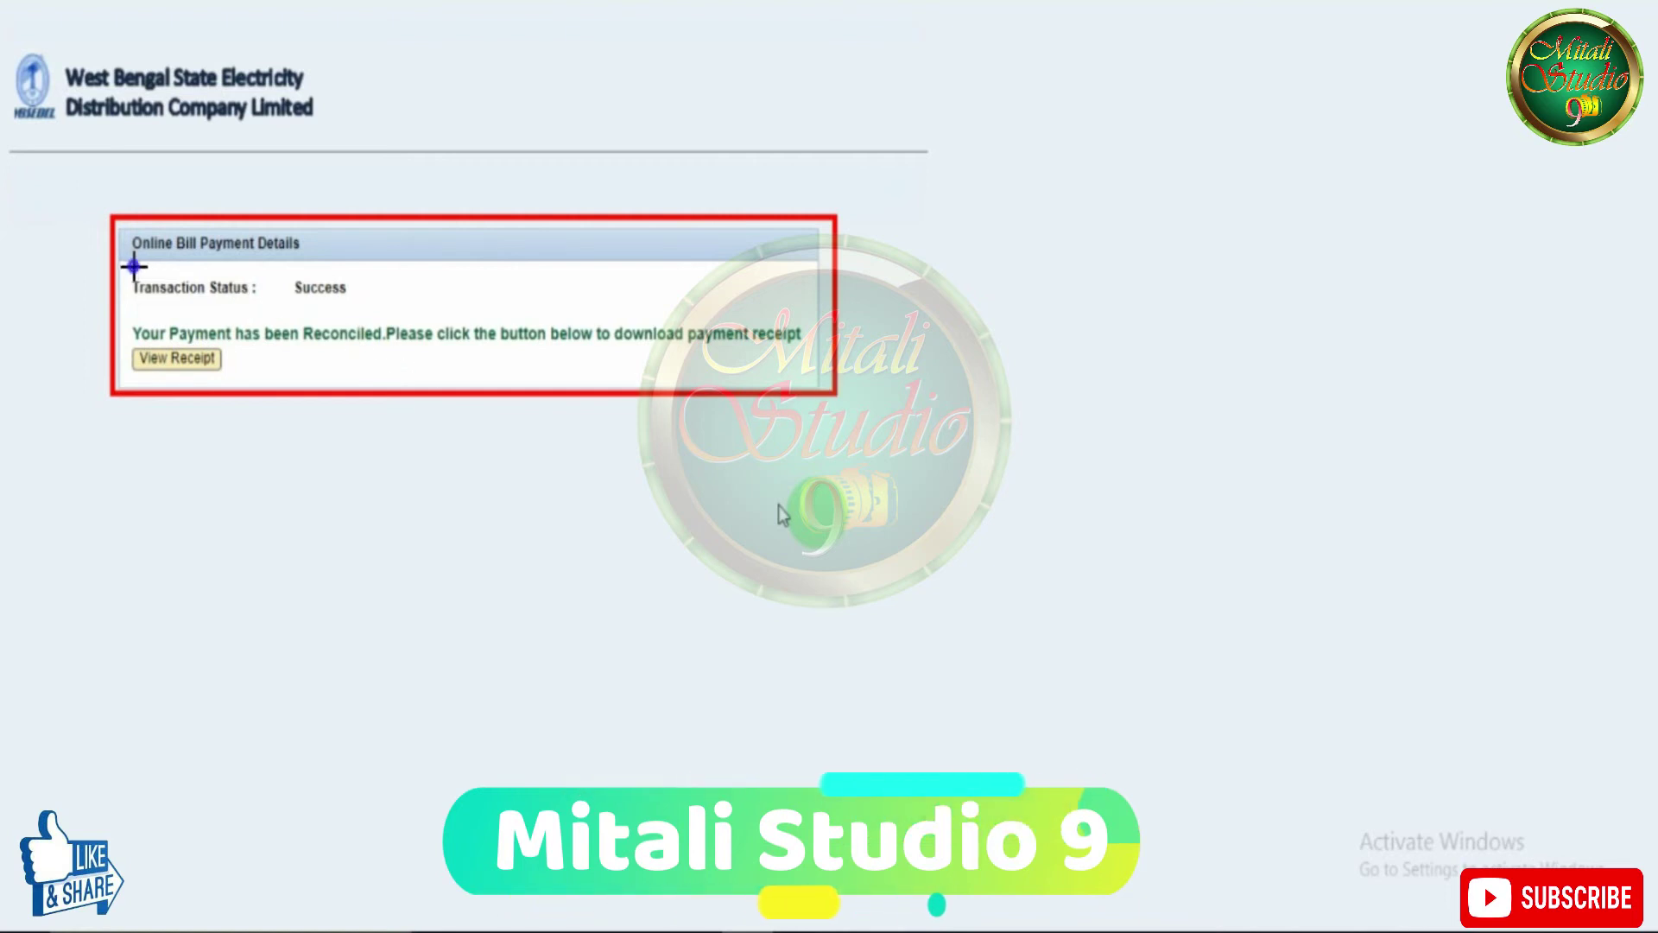
left_click_drag(134, 266, 348, 306)
mouse_move(132, 316)
left_mouse_down()
mouse_move(699, 363)
mouse_move(805, 347)
left_mouse_up()
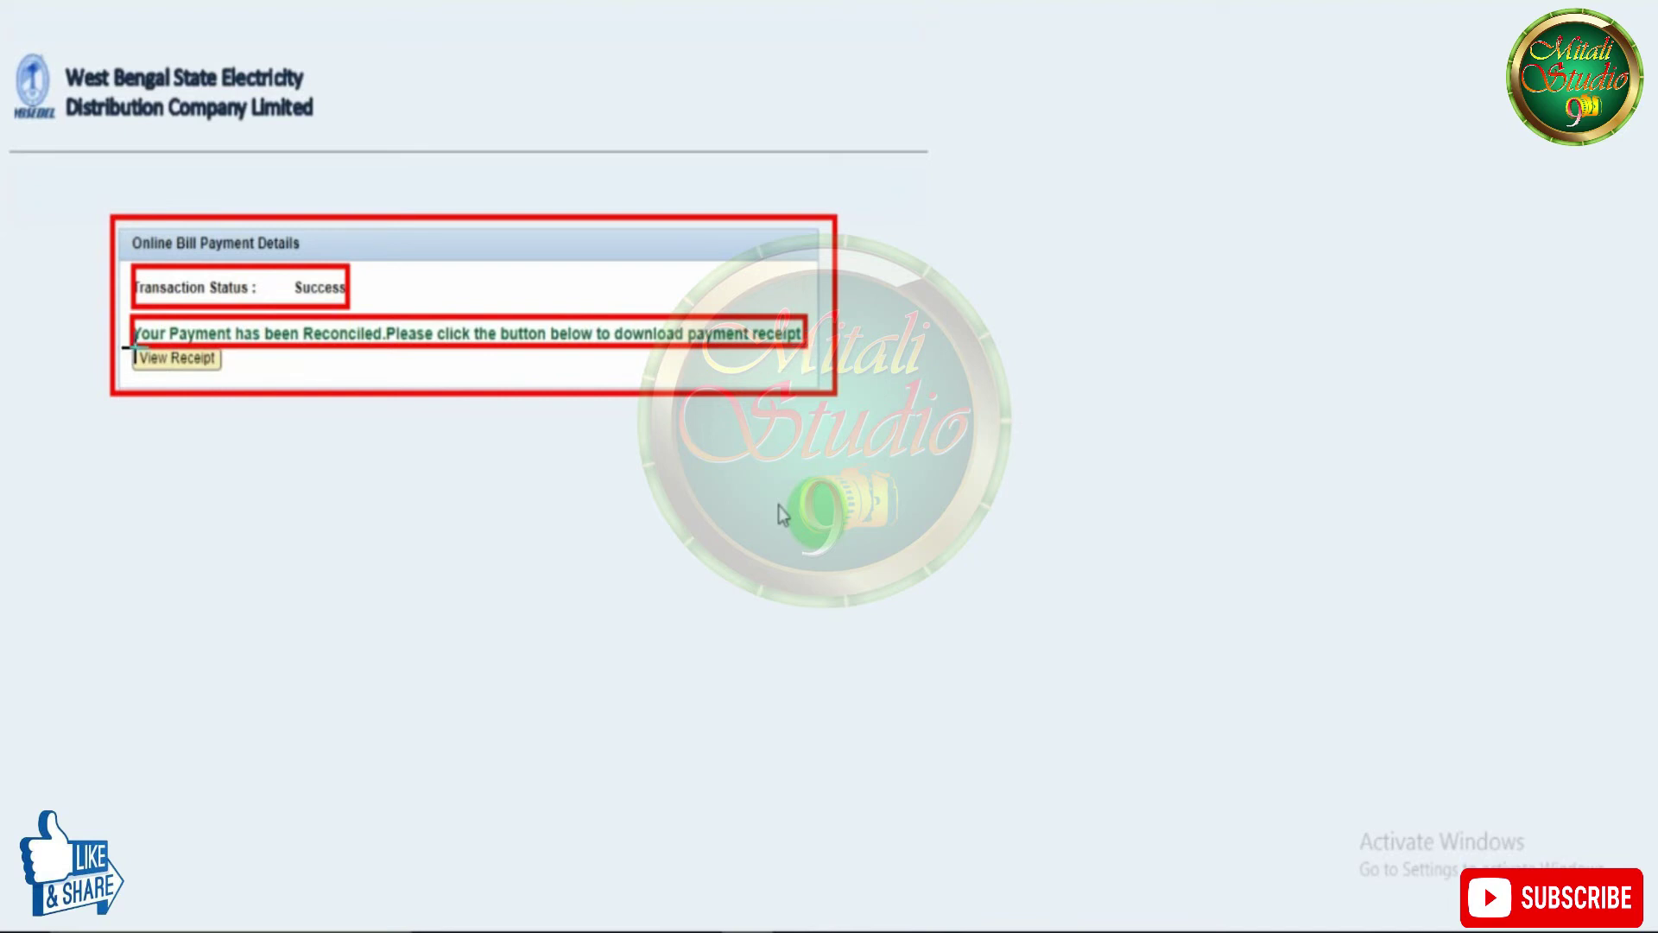
left_click_drag(132, 348, 227, 373)
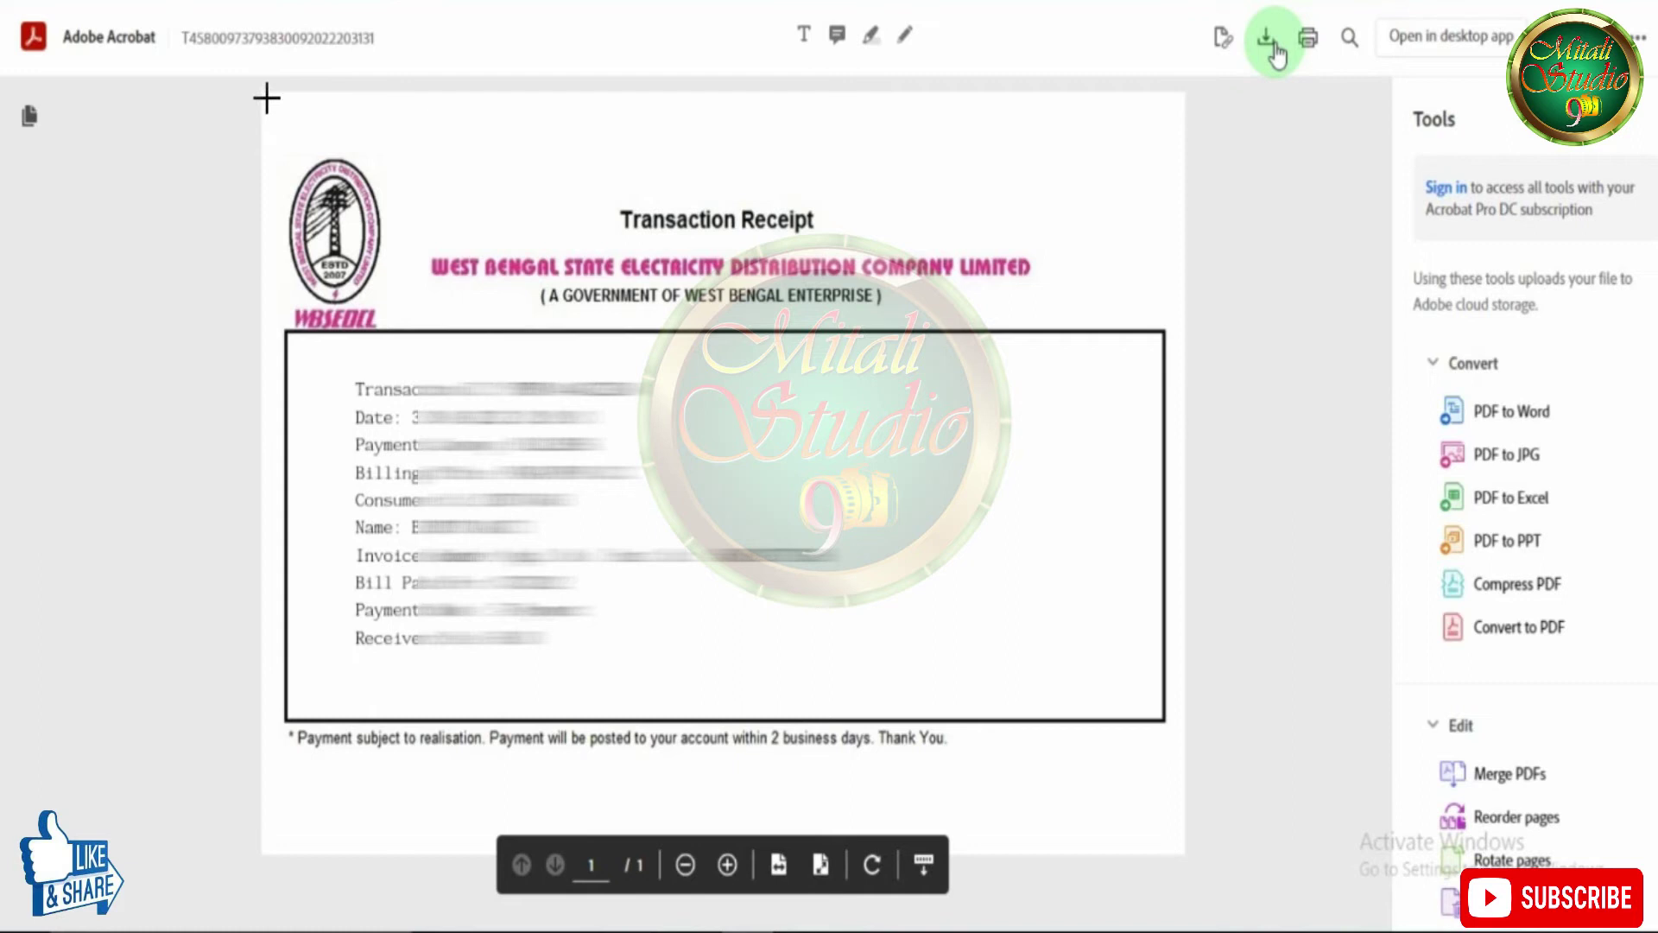
mouse_move(267, 98)
left_mouse_down()
mouse_move(592, 444)
mouse_move(1247, 785)
mouse_move(1188, 780)
left_mouse_up()
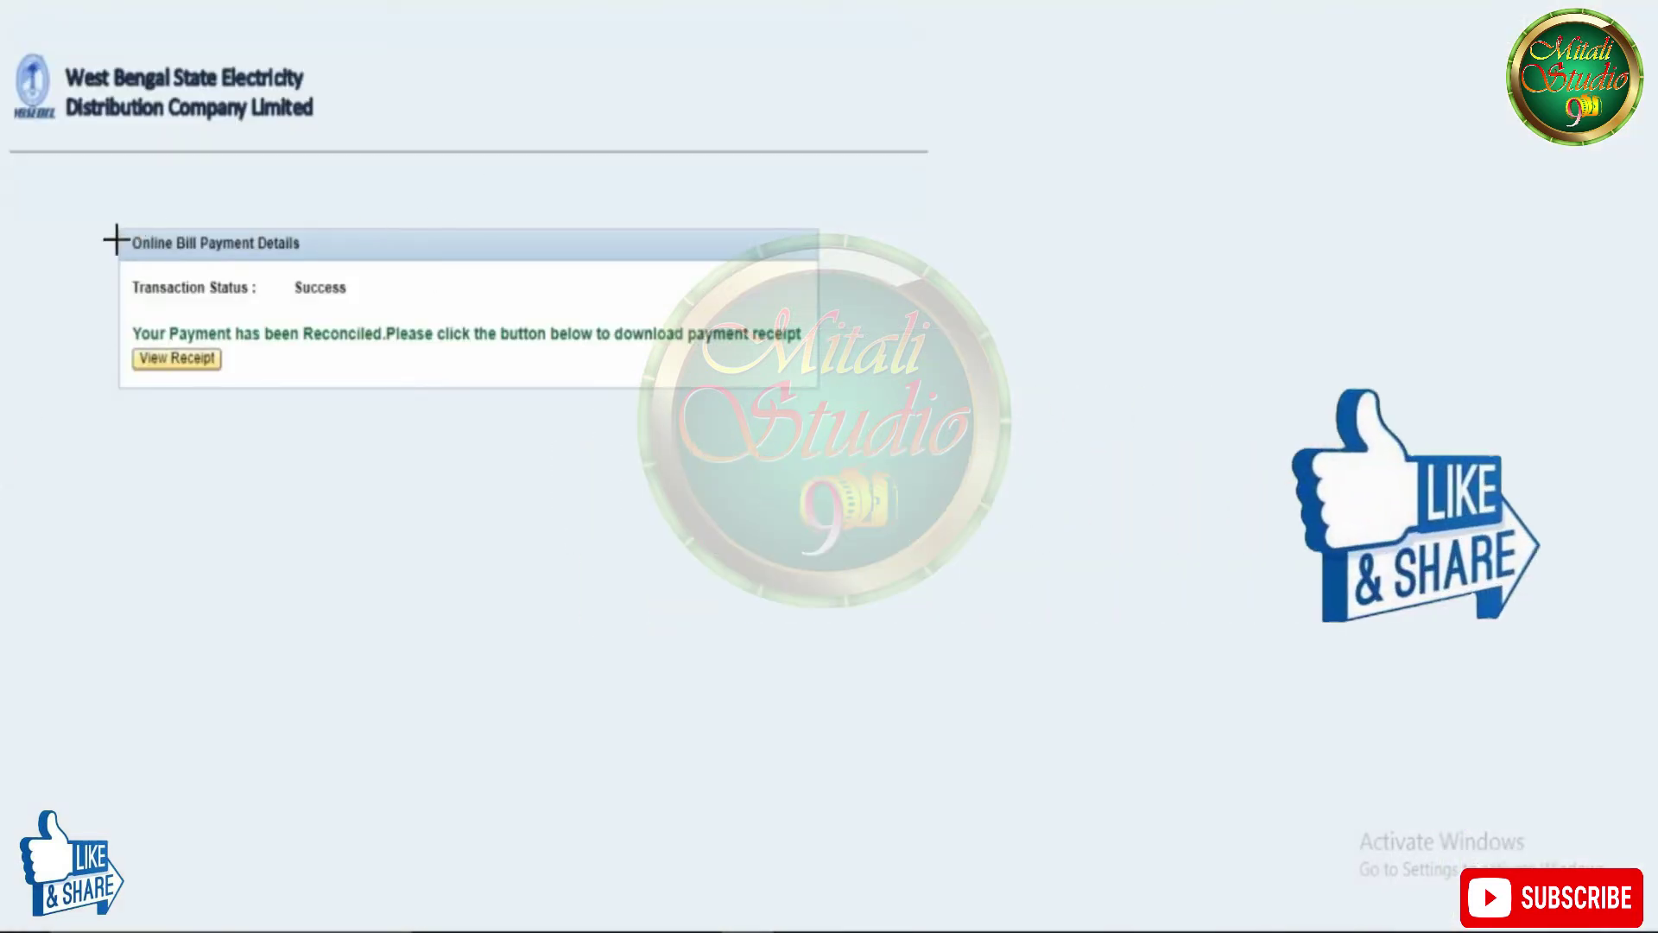
mouse_move(97, 217)
left_mouse_down()
mouse_move(544, 481)
mouse_move(831, 429)
mouse_move(846, 399)
left_mouse_up()
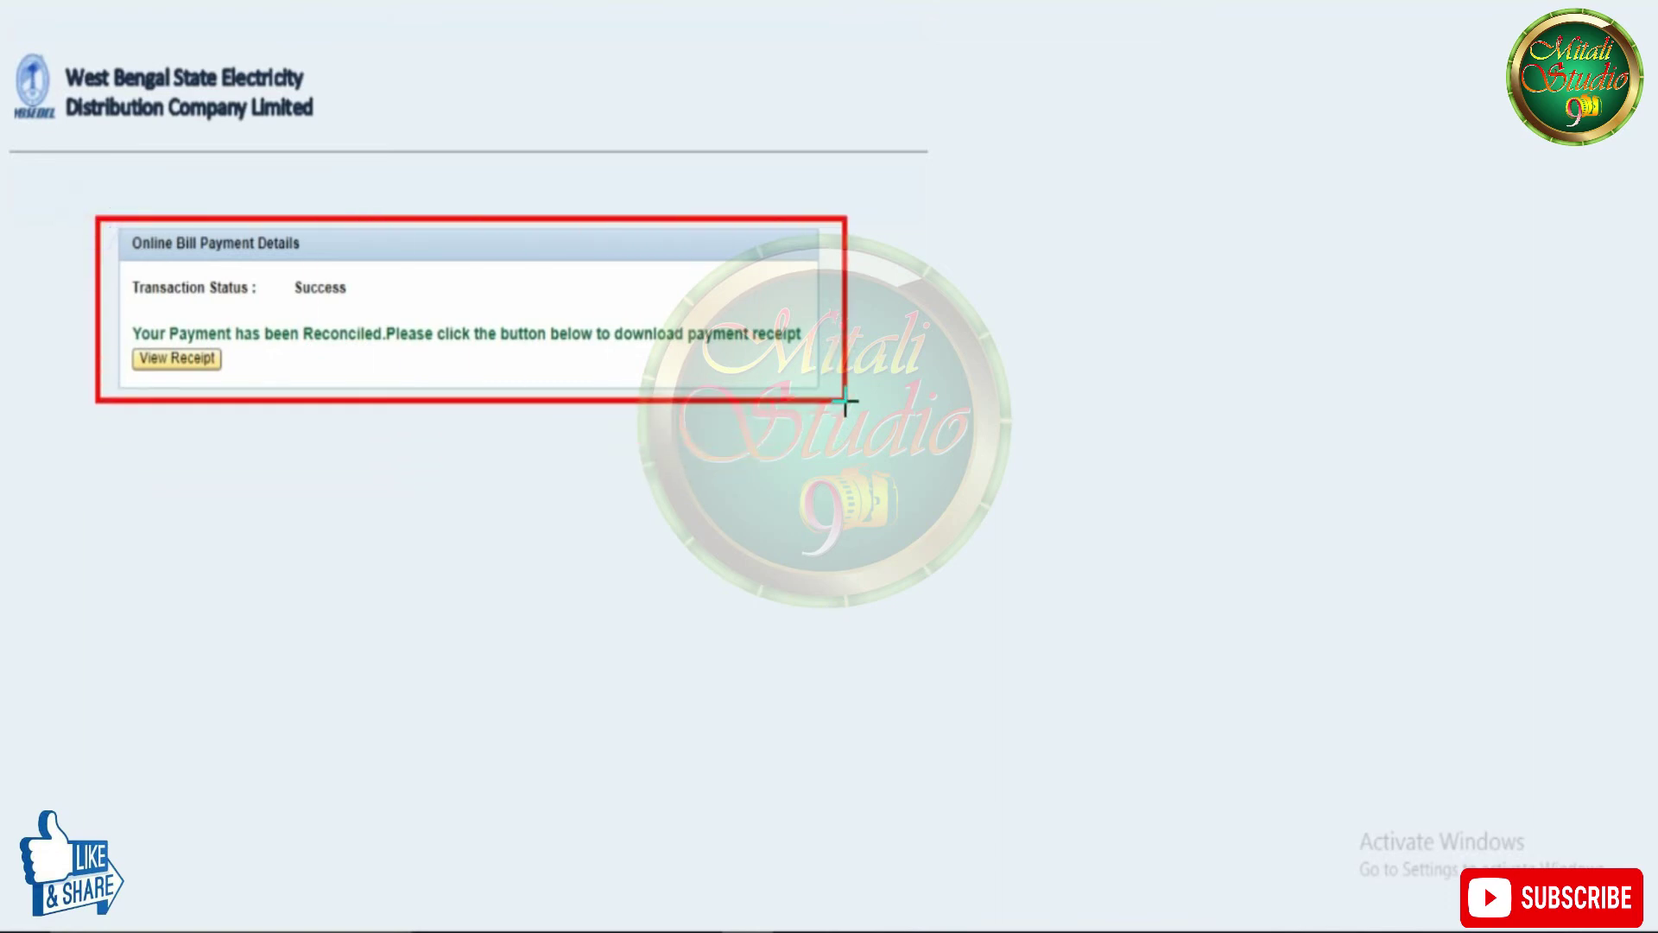
left_click_drag(127, 338, 229, 382)
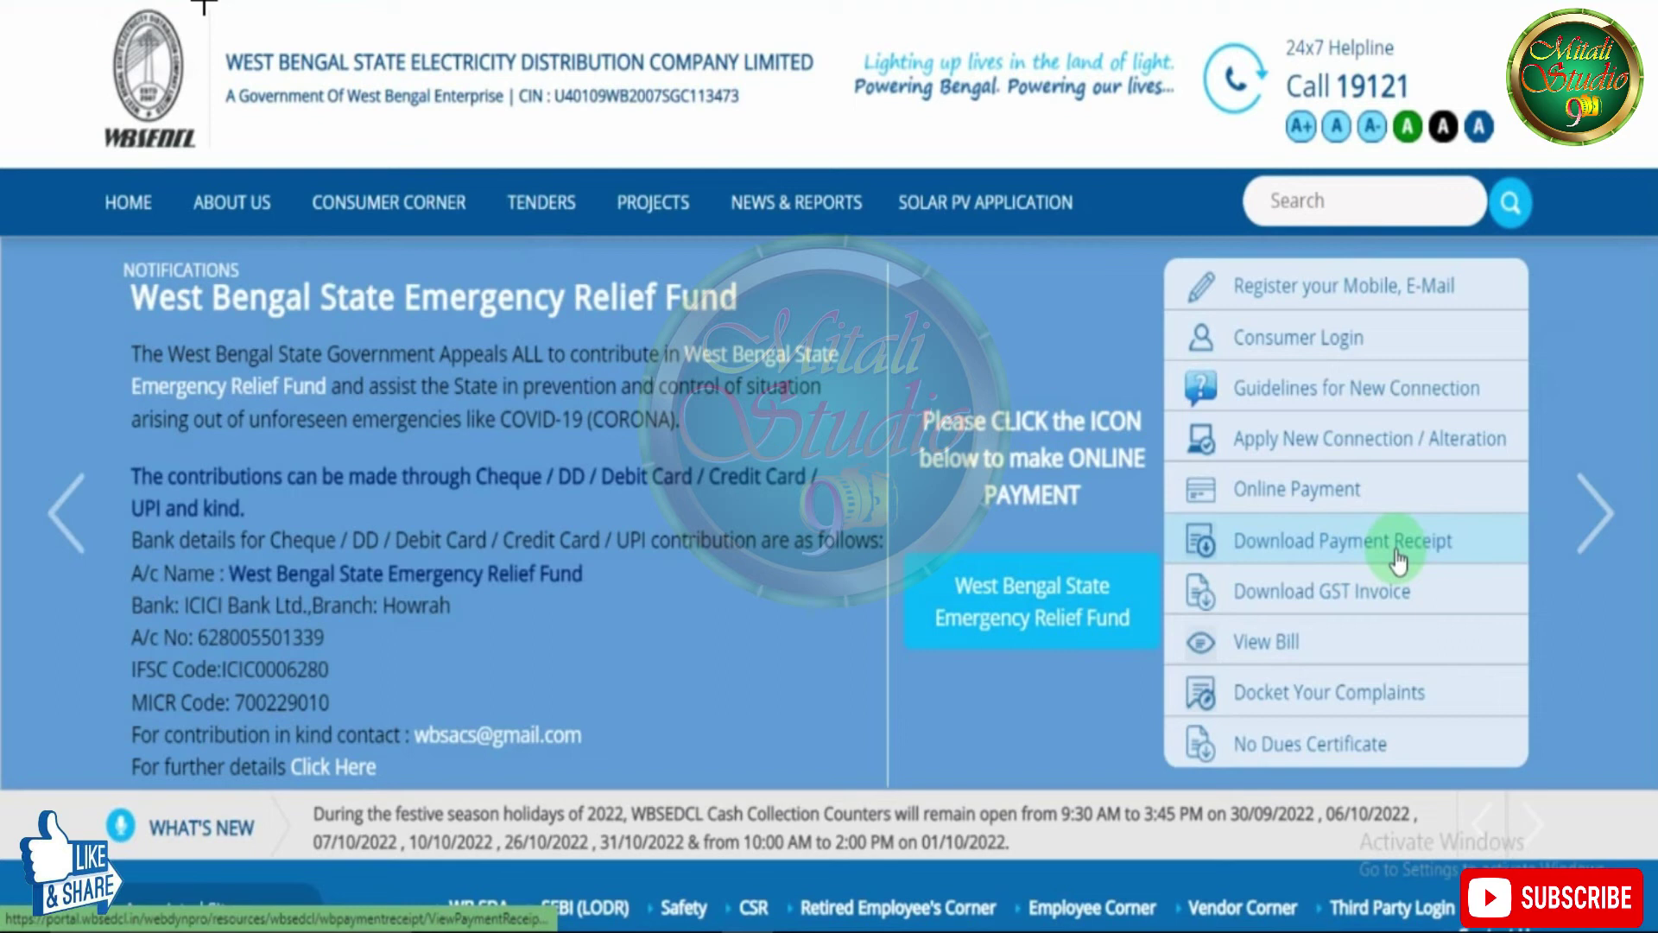
- Open the payment receipt download page from the WBSEDCL home page and choose Consumer Id as the type
left_click_drag(1170, 516, 1520, 570)
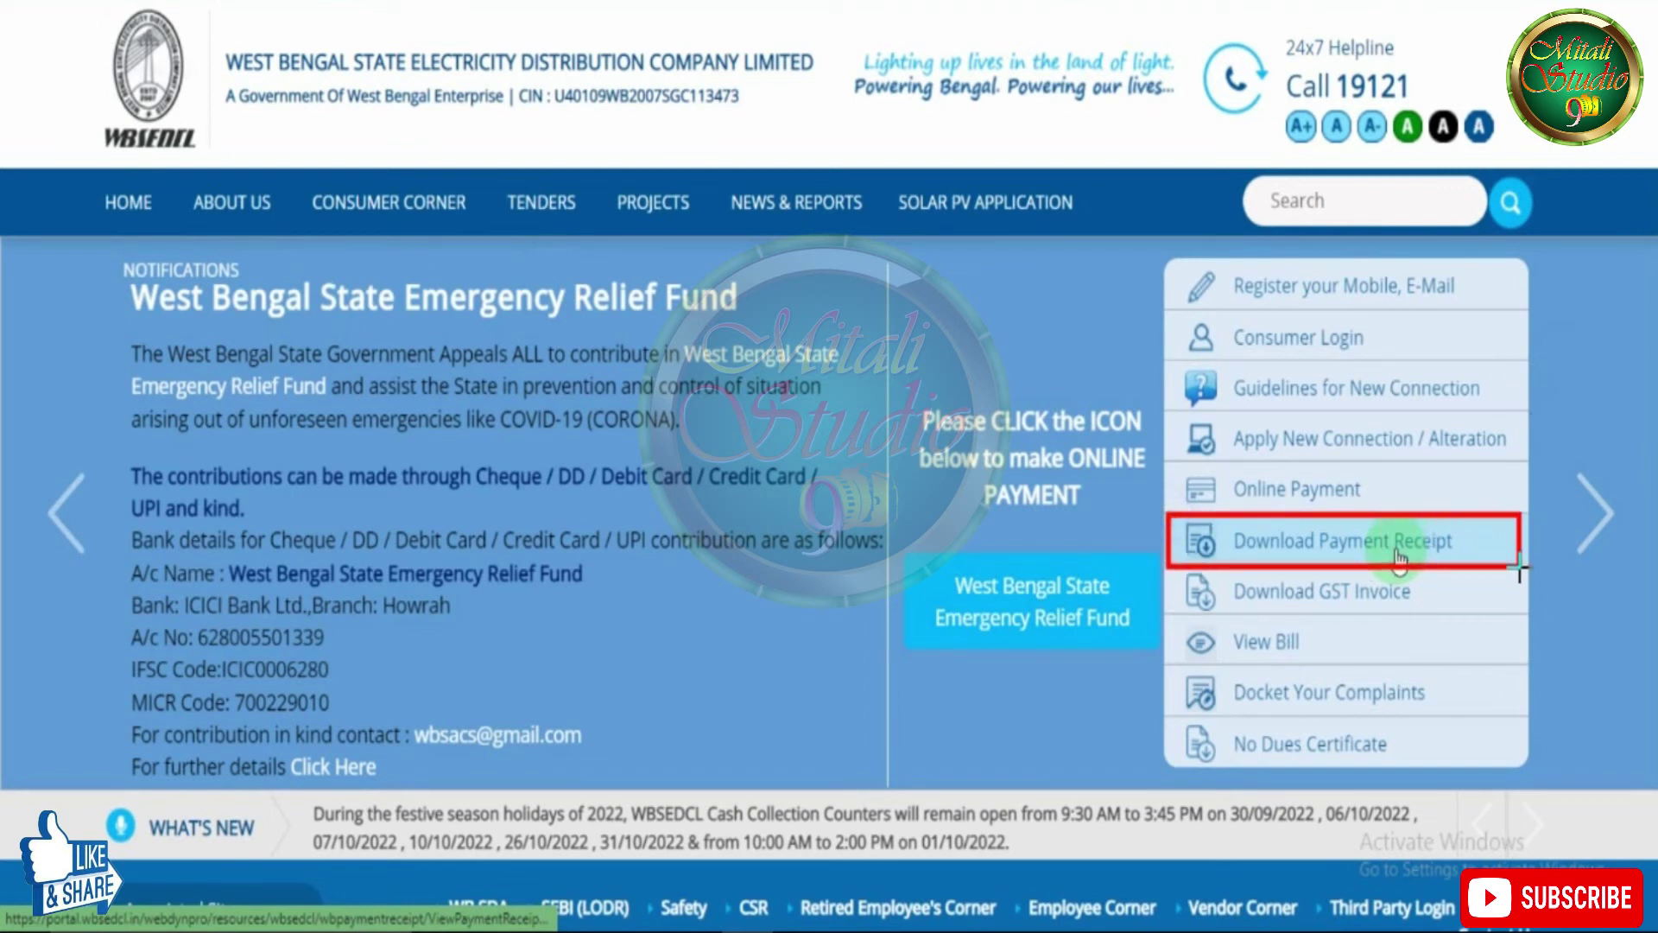
left_click(1398, 557)
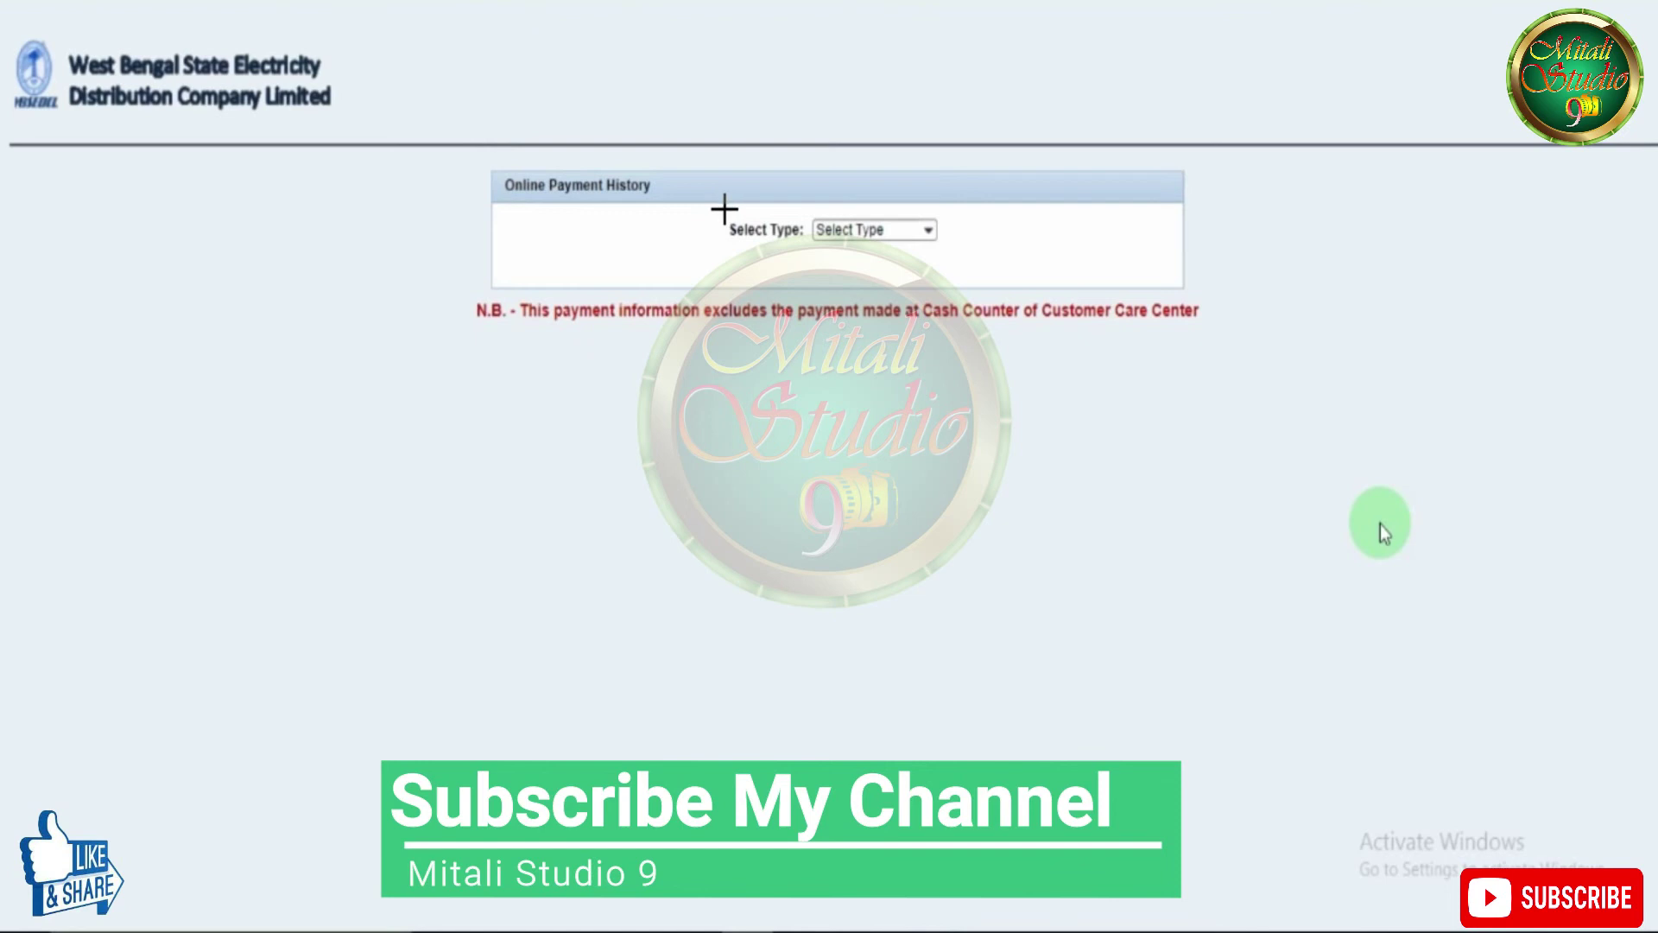
left_click(914, 232)
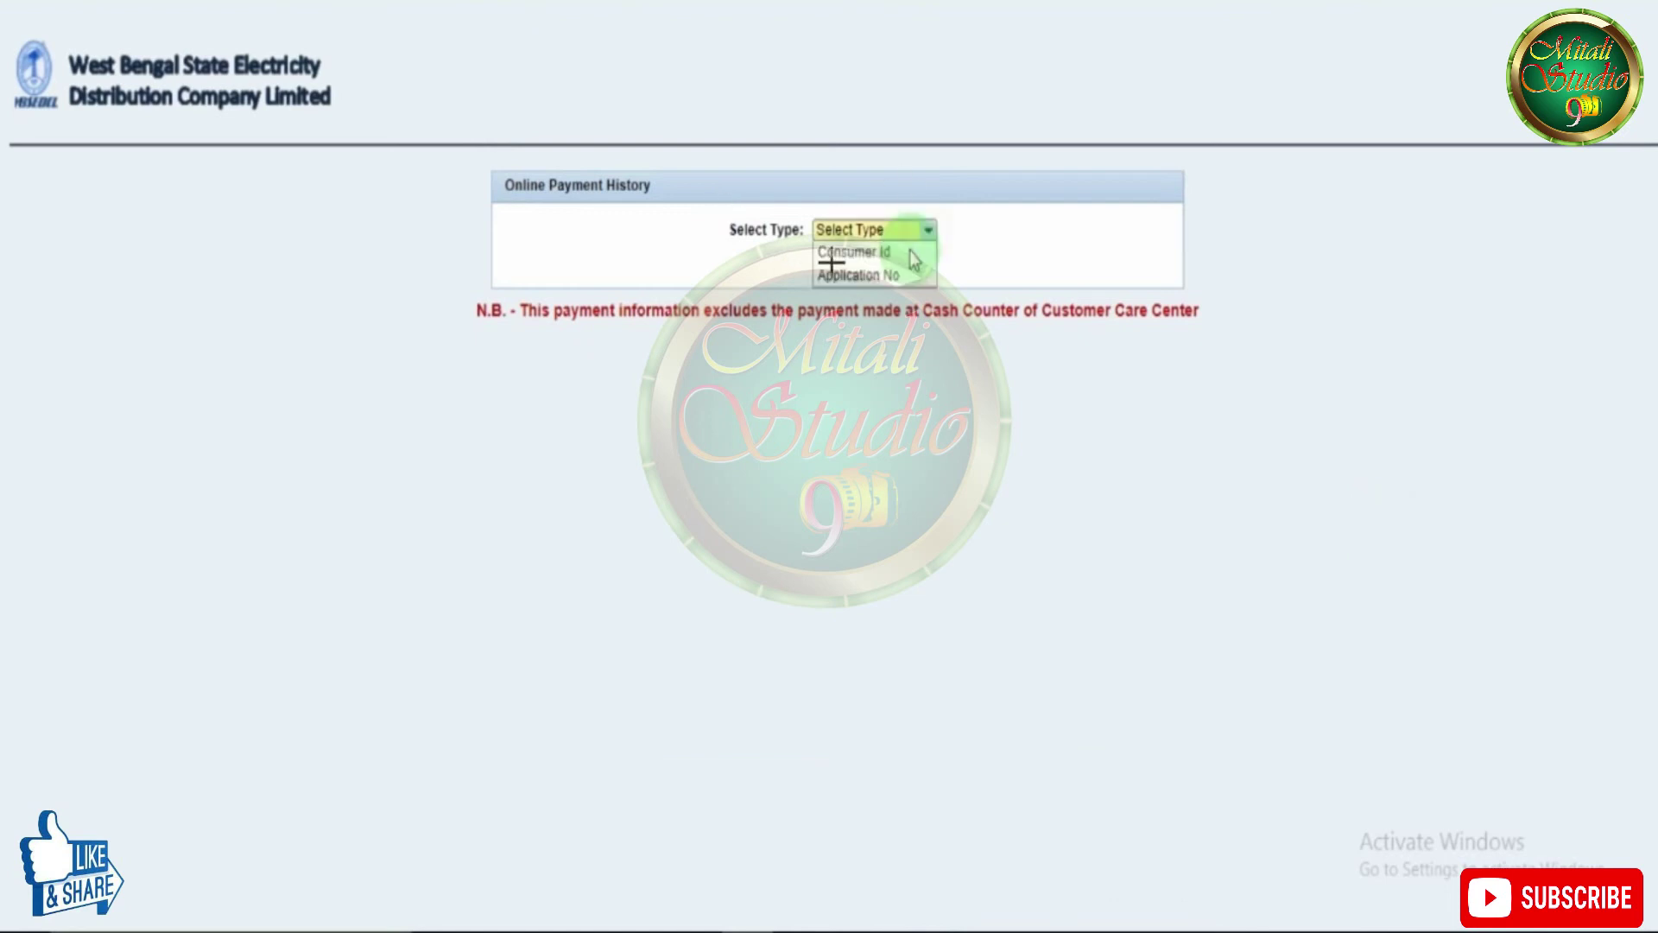
left_click_drag(817, 246, 922, 268)
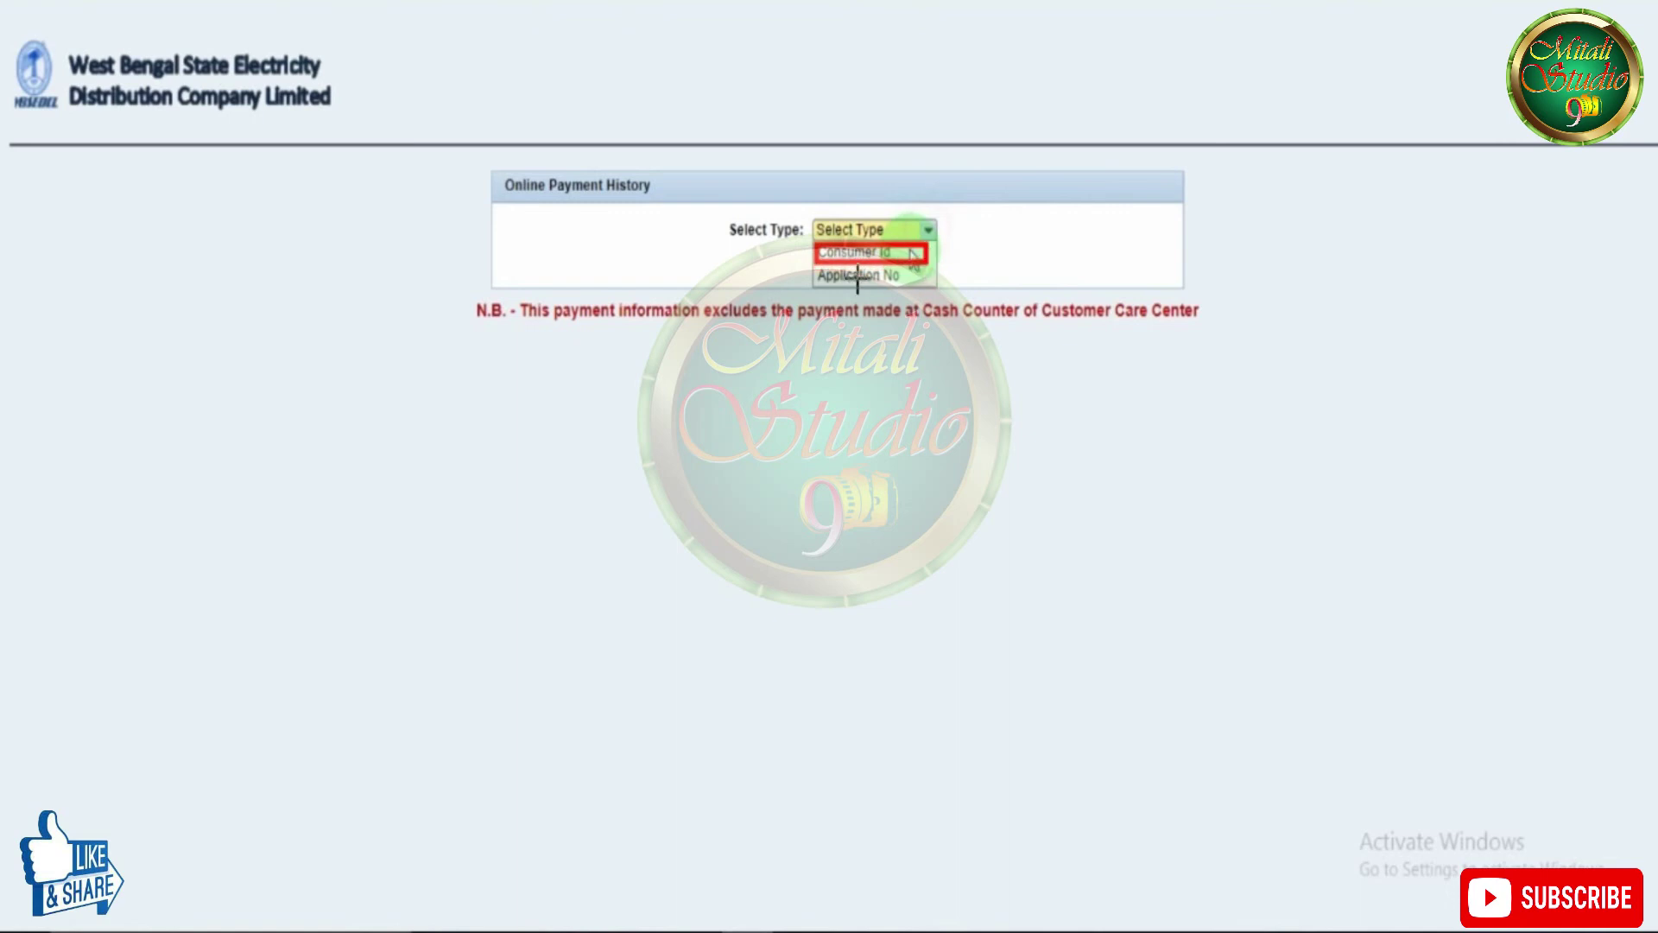
left_click_drag(814, 268, 925, 292)
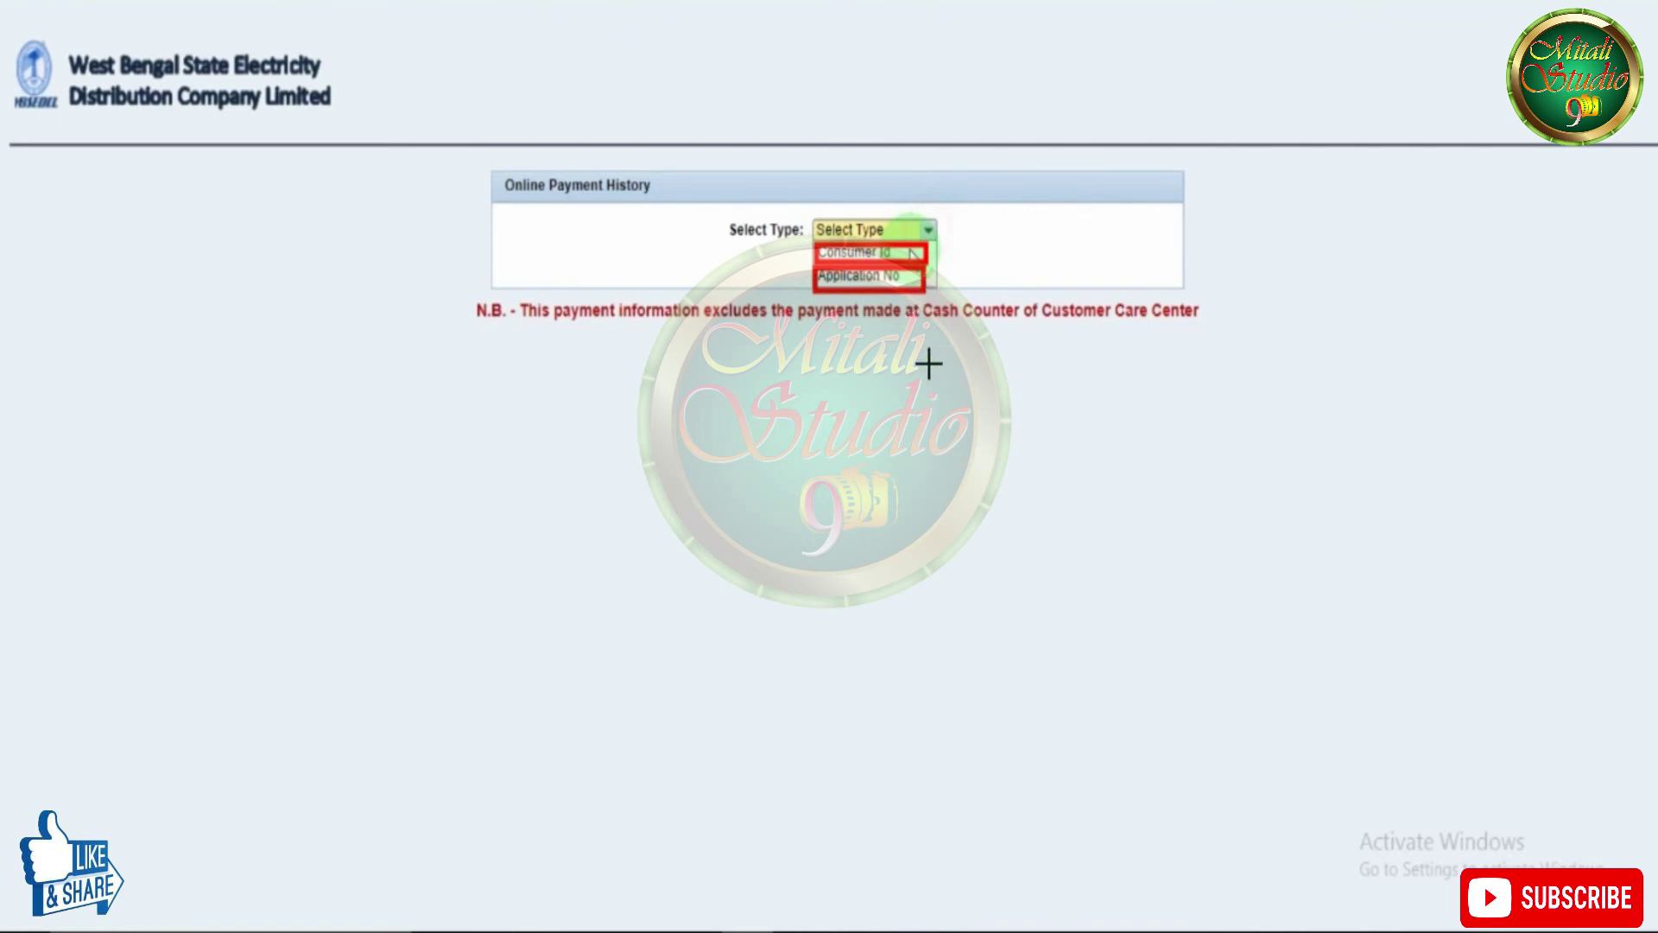
key("Escape")
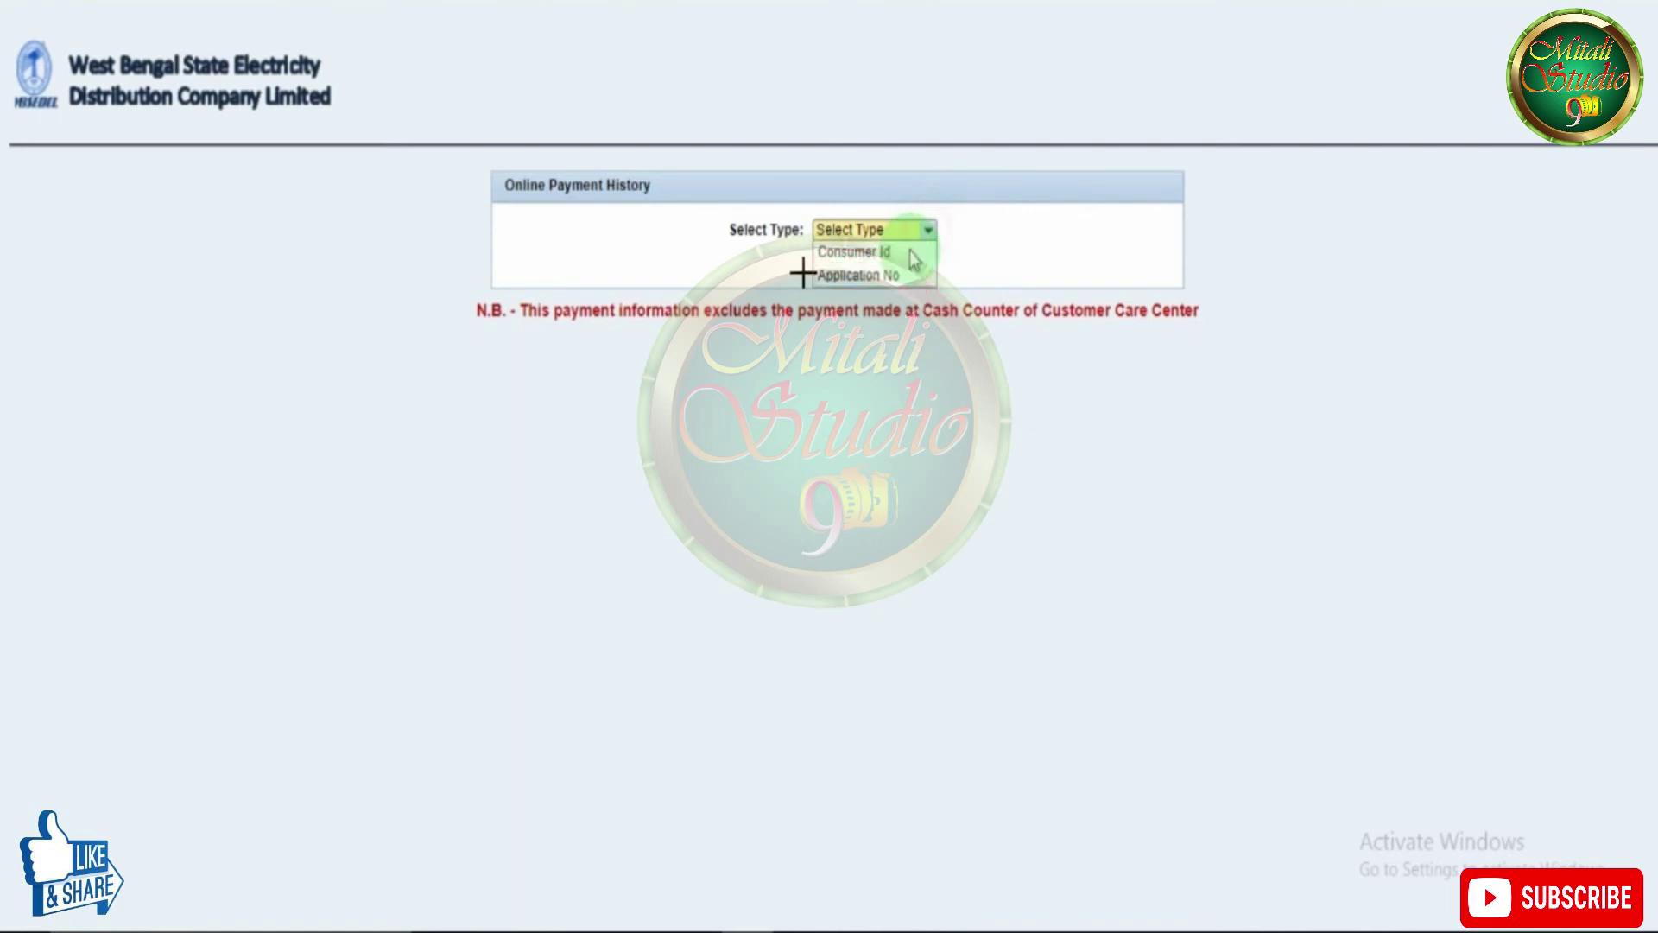
left_click_drag(805, 234, 950, 267)
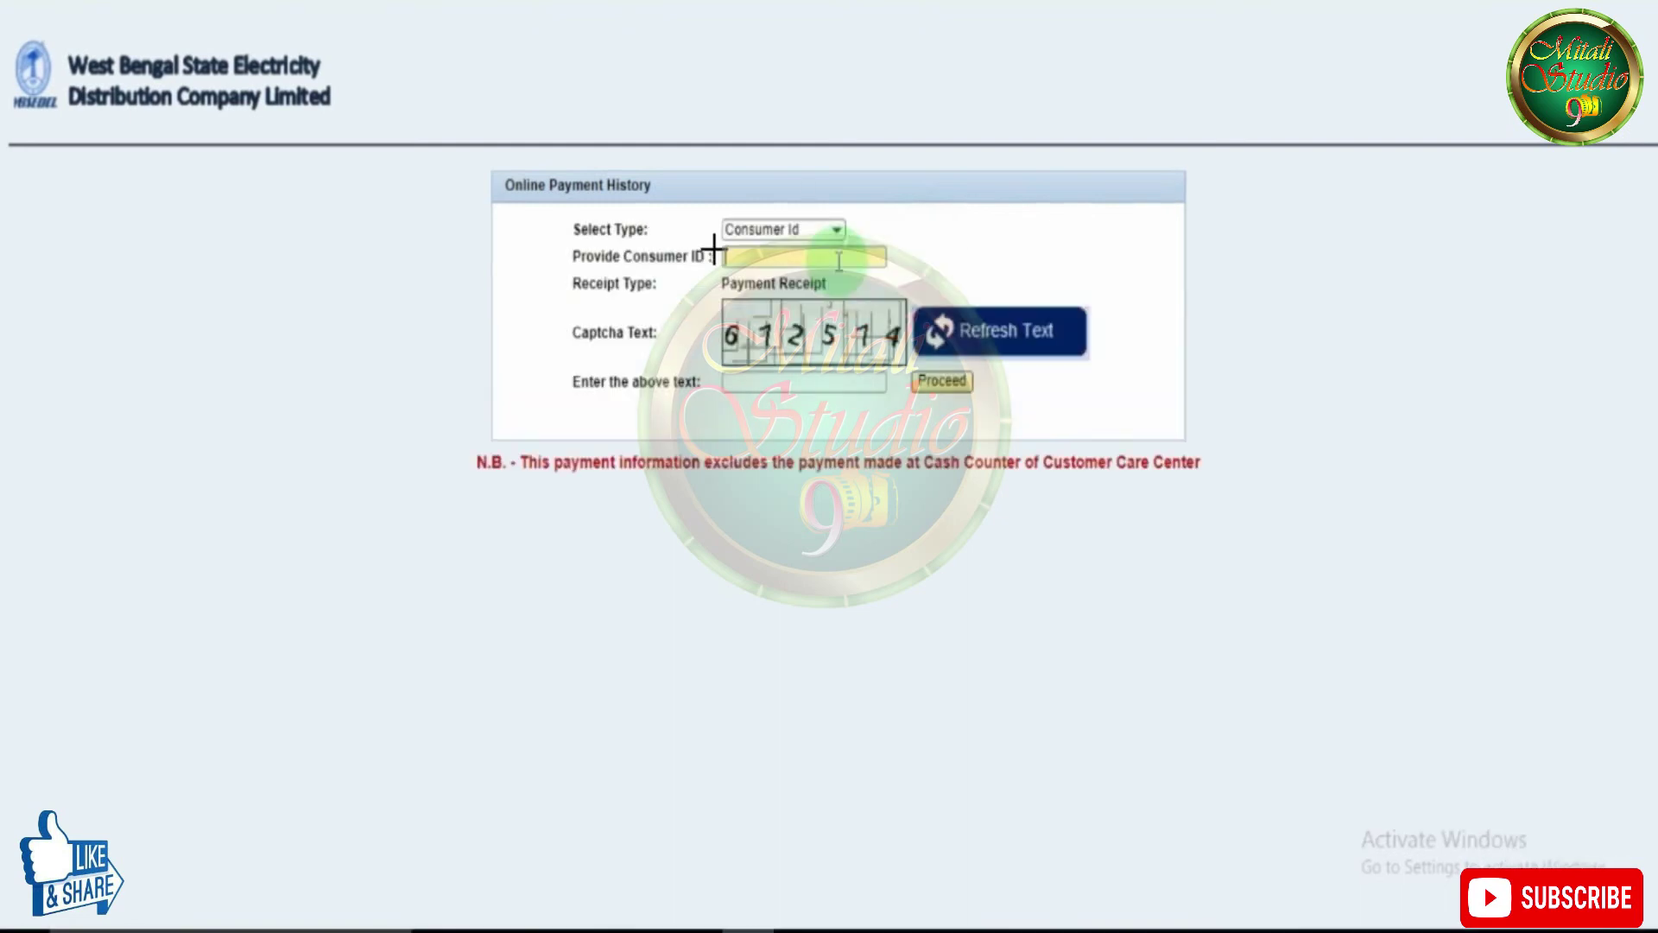
- Provide the consumer ID, enter the captcha text and proceed to the payment history options
left_click_drag(715, 250, 875, 278)
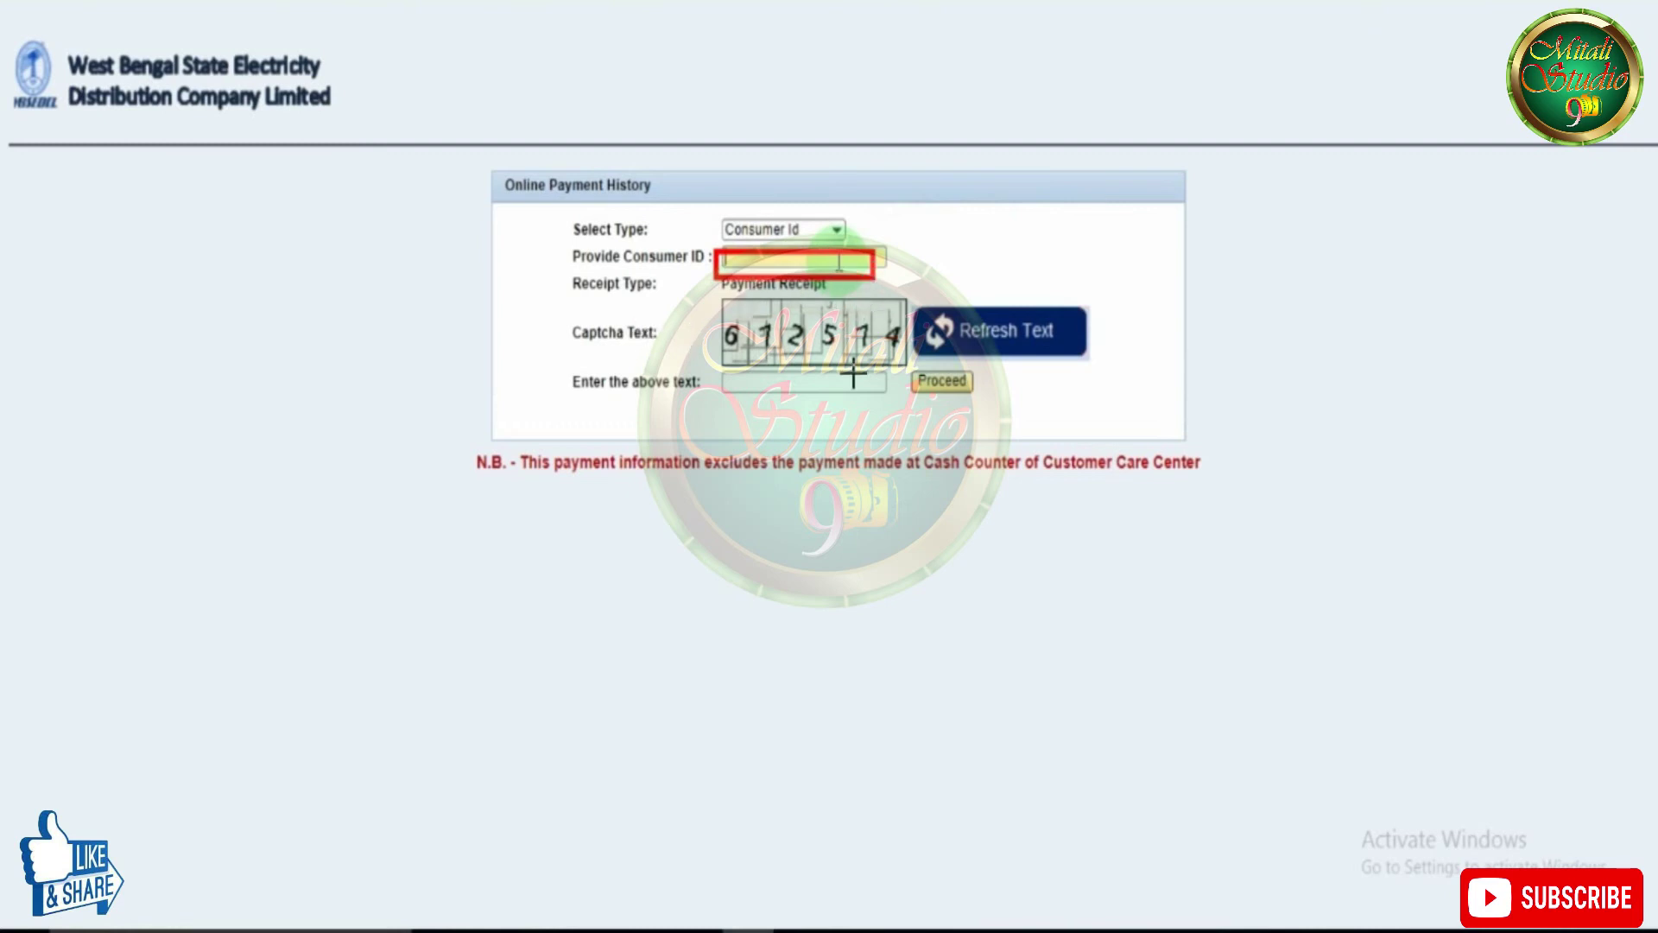
left_click_drag(718, 300, 909, 363)
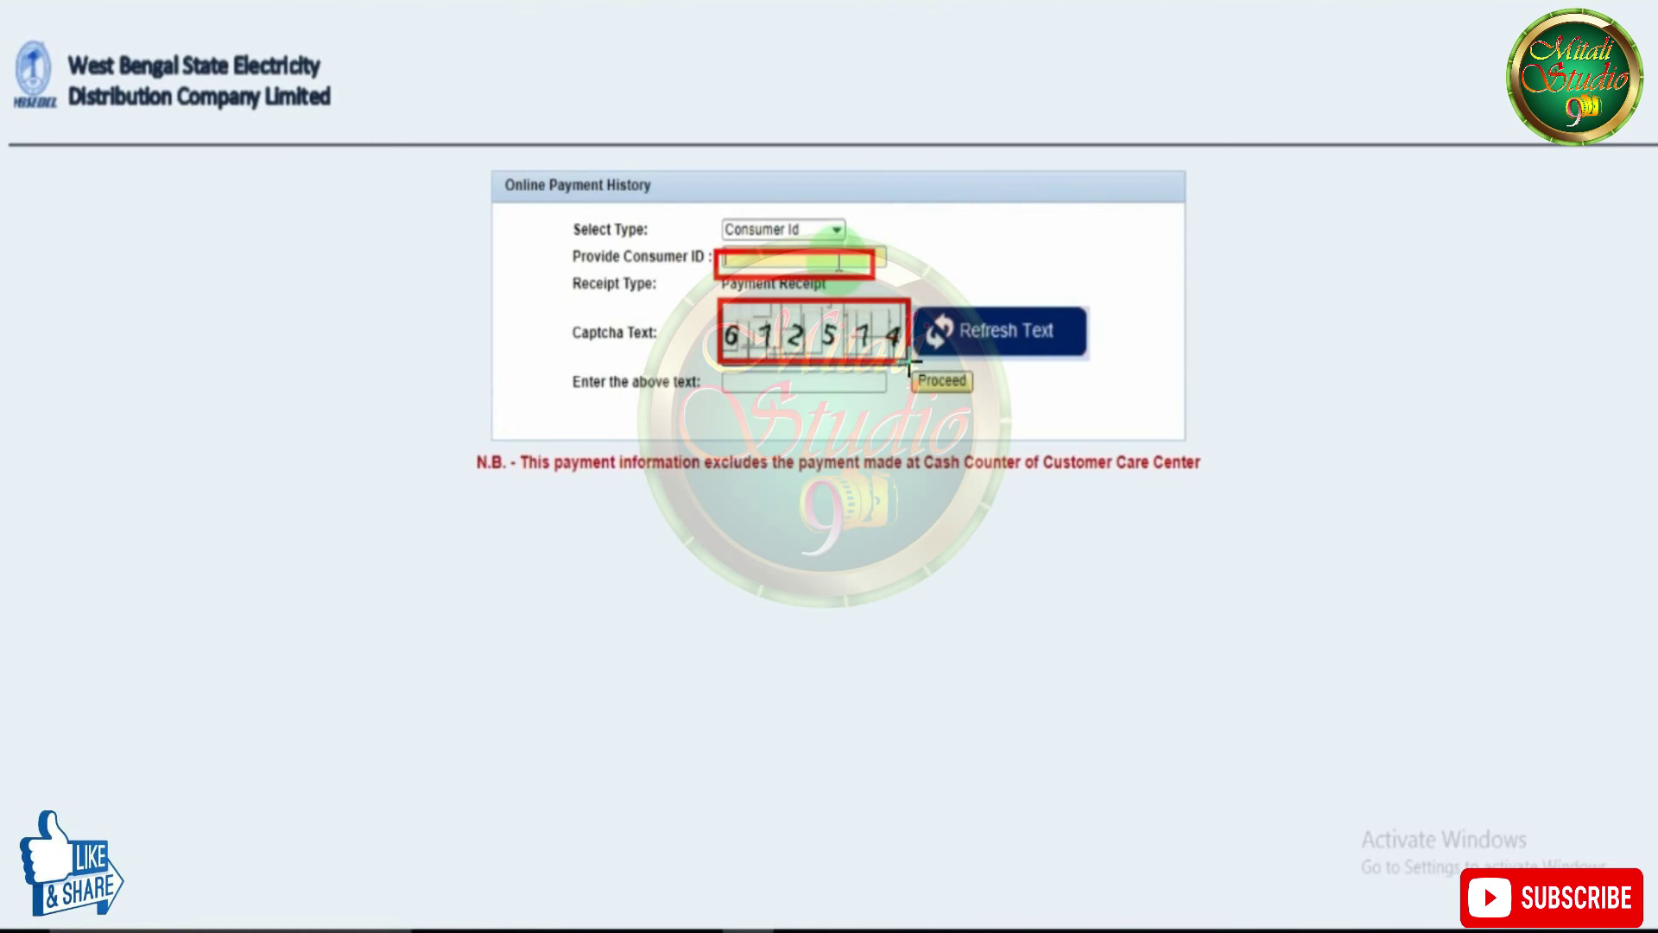
left_click_drag(725, 371, 970, 397)
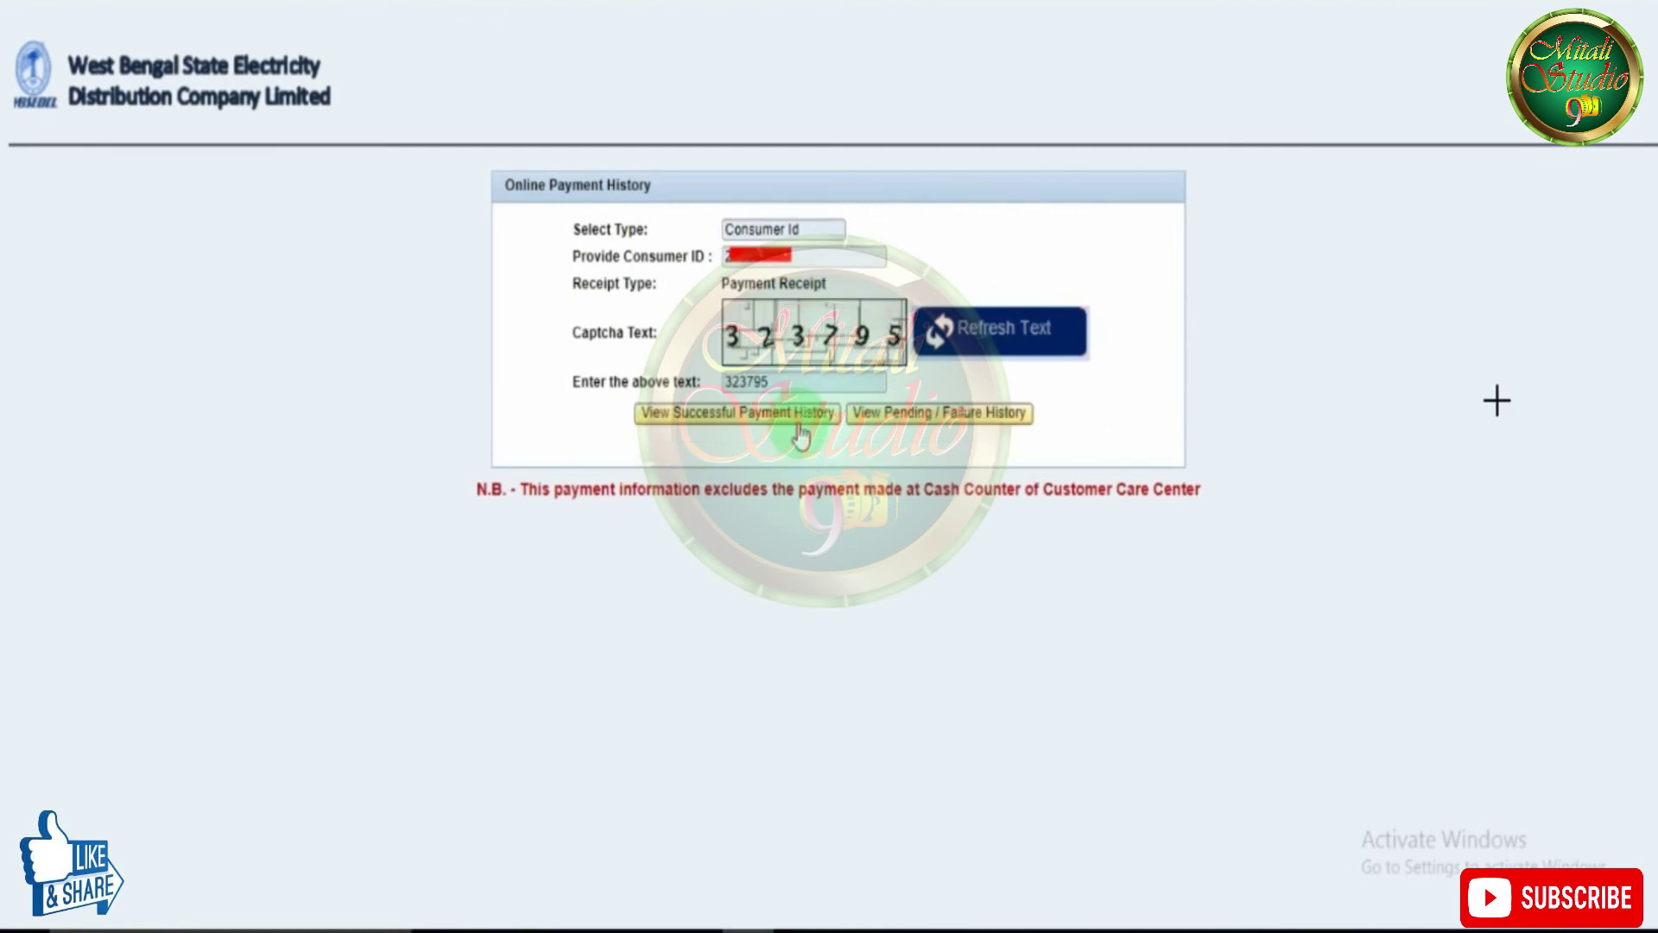
- View the successful payment history rather than the pending or failed payments
left_click_drag(620, 398, 1055, 440)
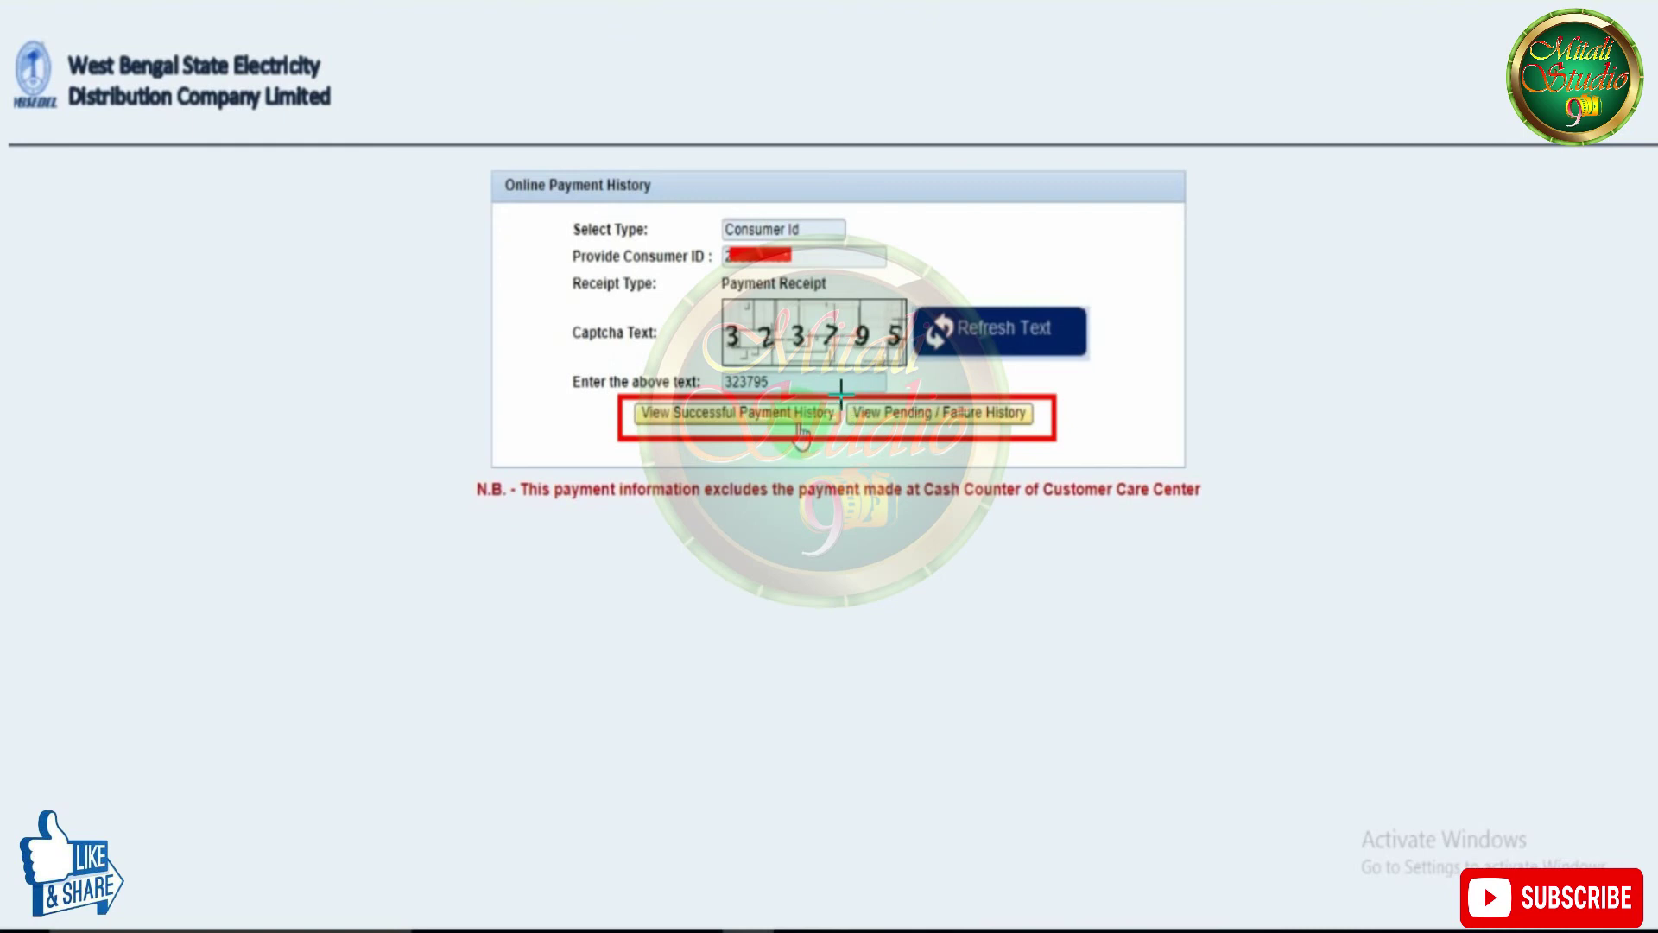
left_click_drag(842, 395, 1055, 441)
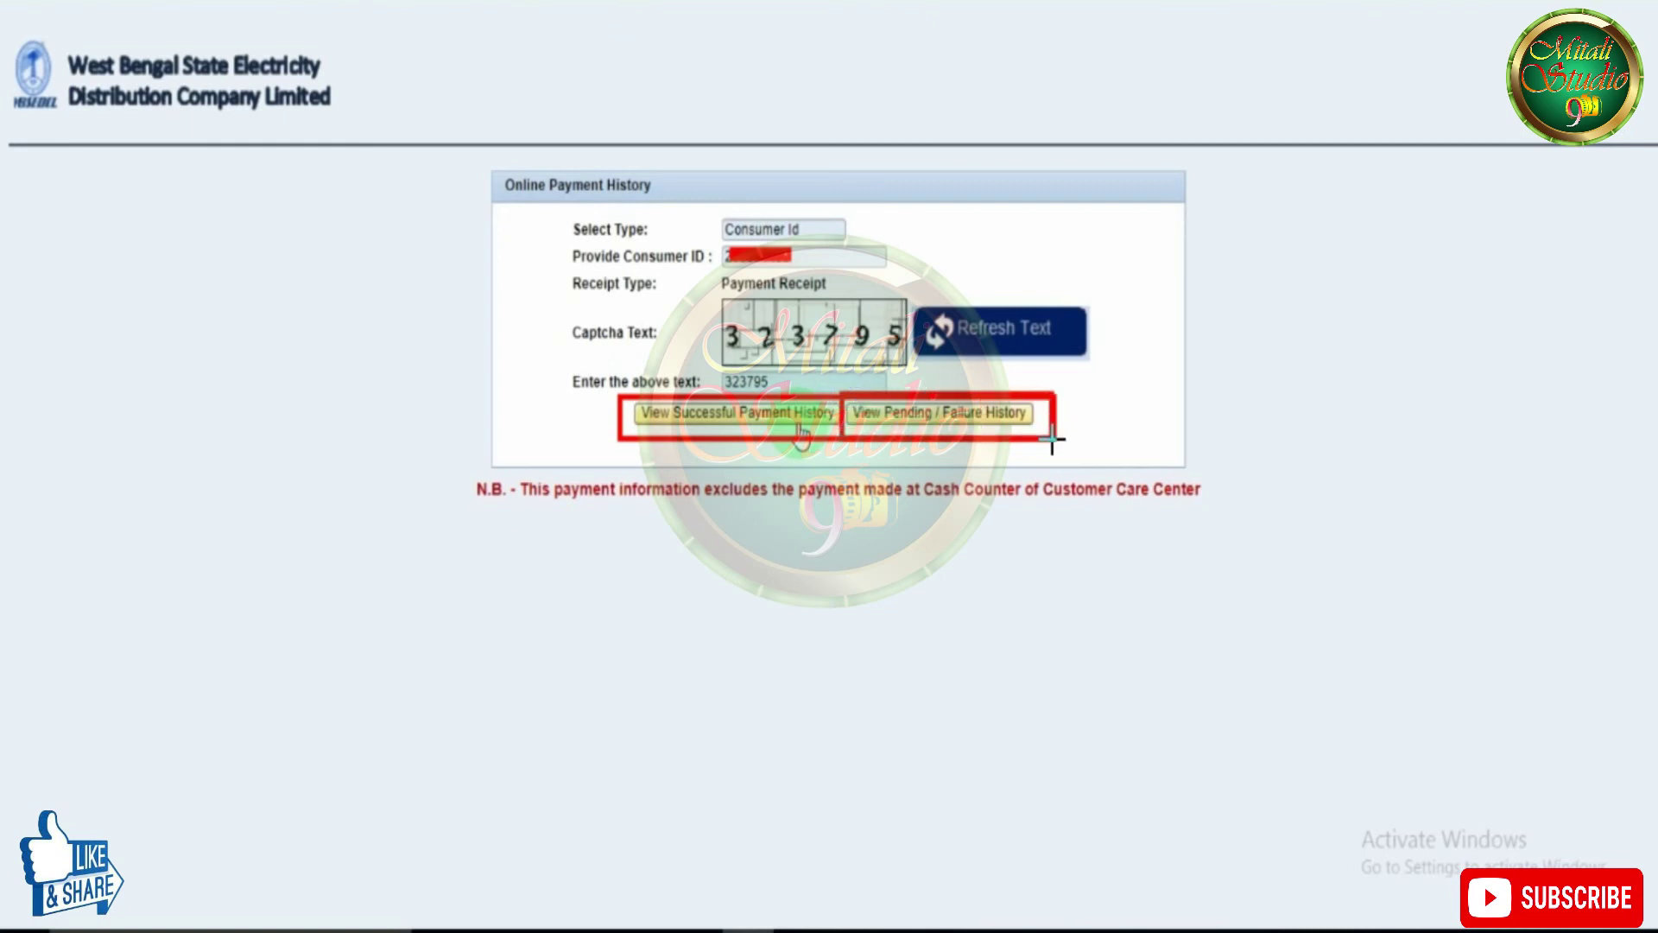
left_click_drag(846, 399, 1054, 437)
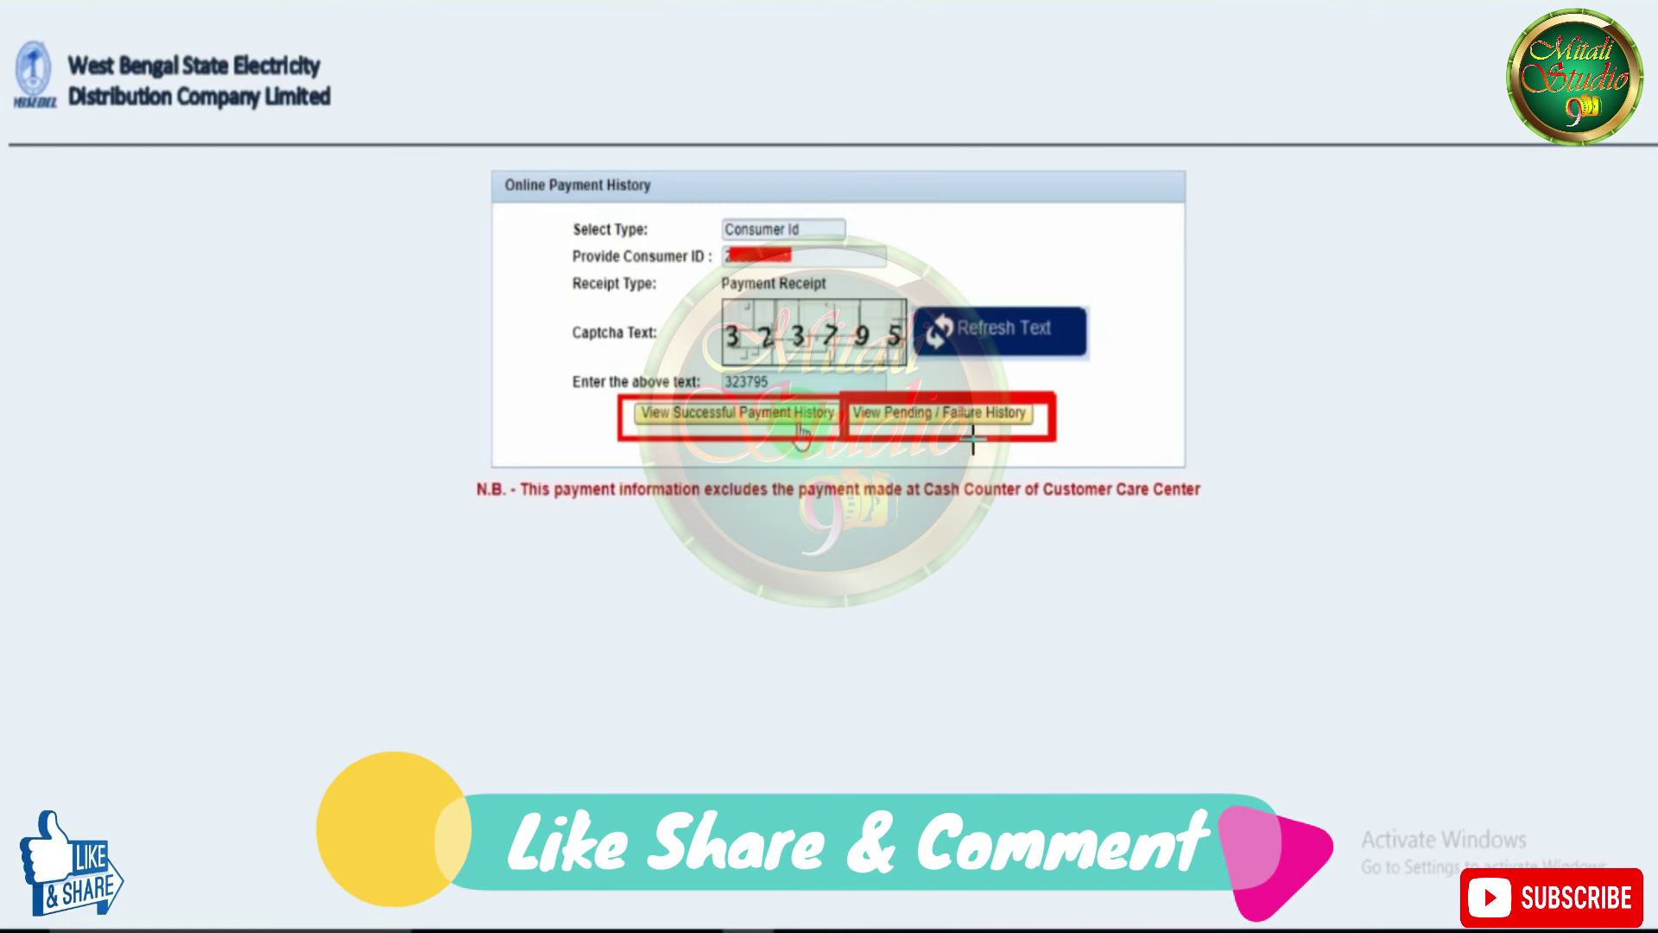
left_click_drag(846, 393, 1055, 447)
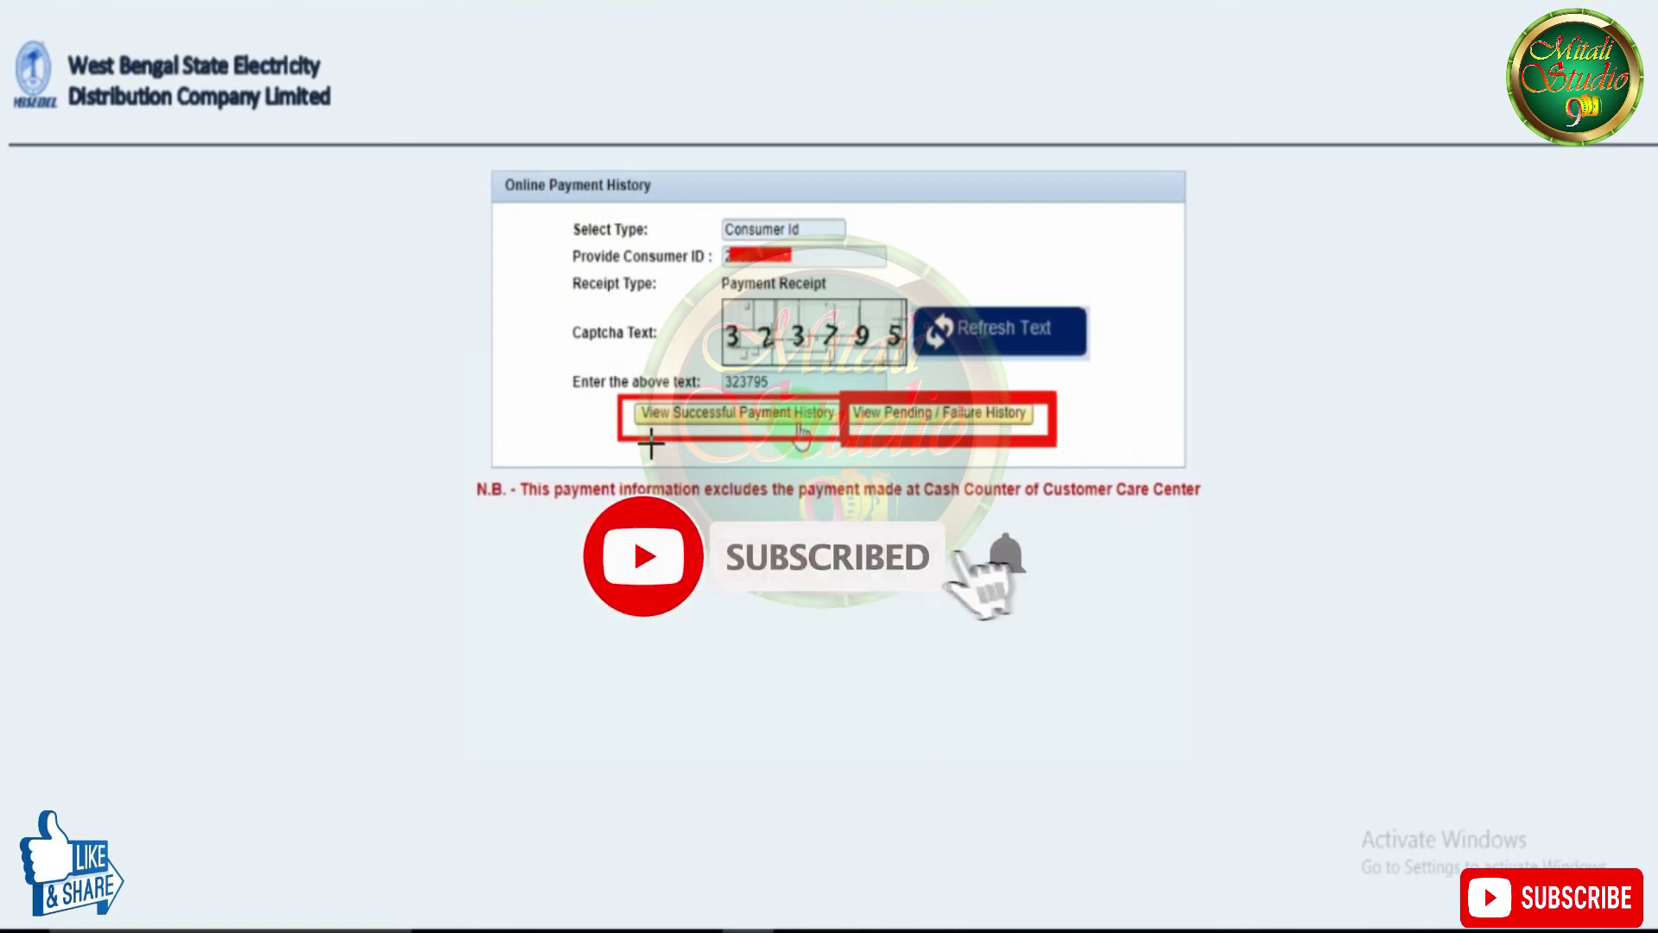
left_click_drag(620, 398, 846, 439)
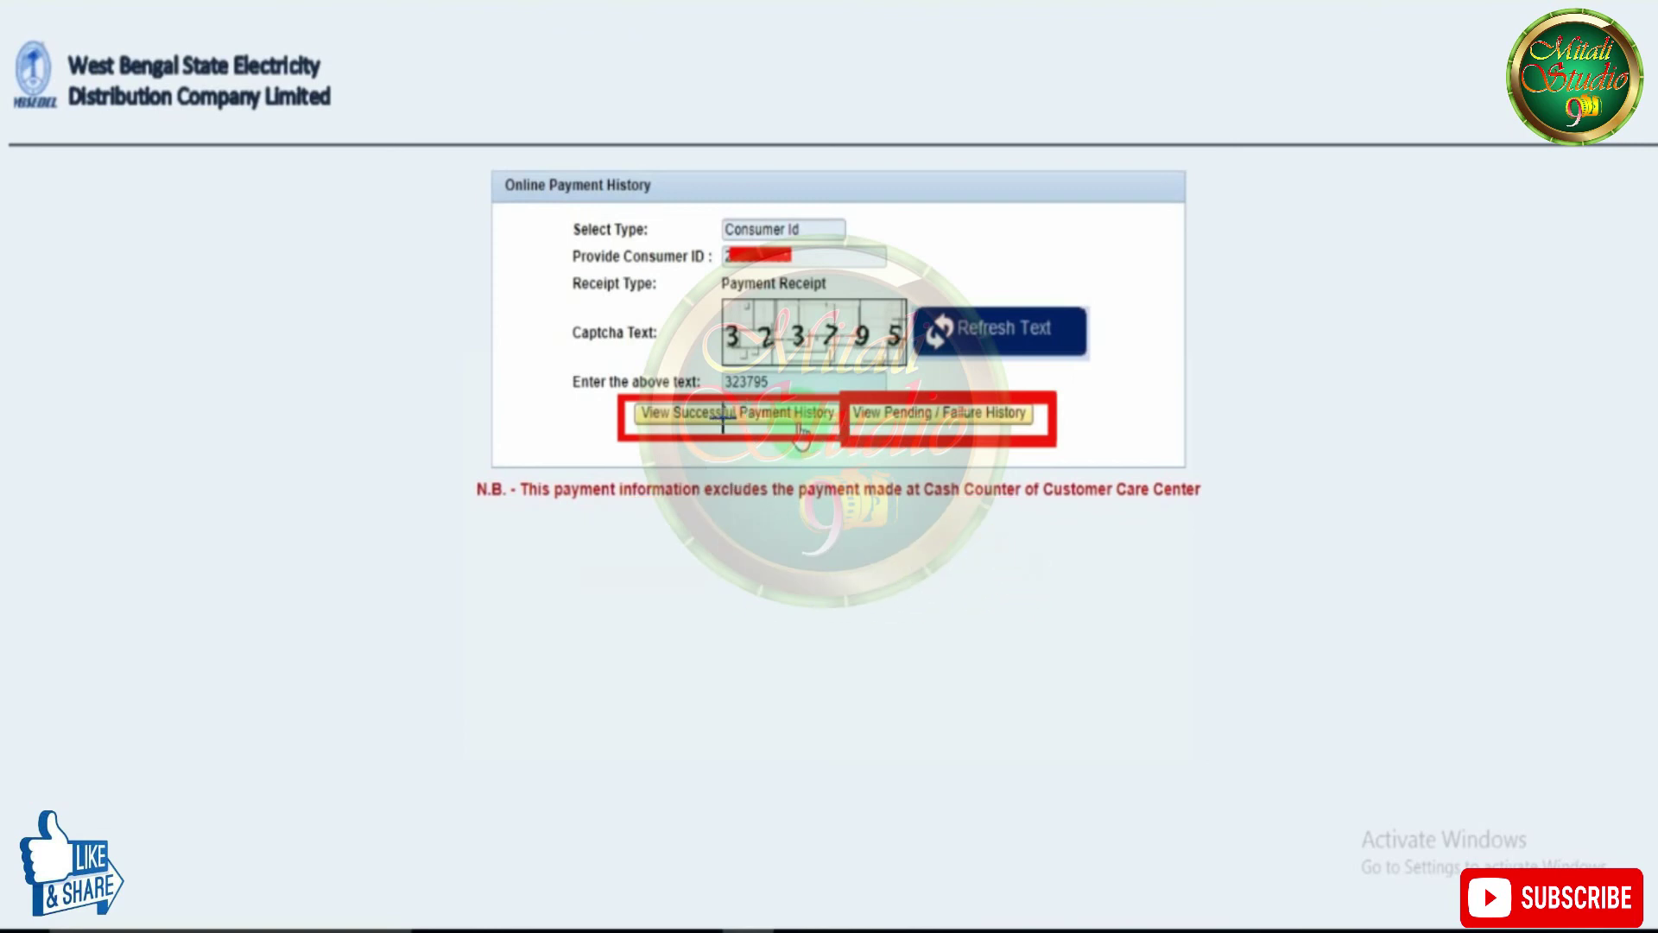
left_click(796, 421)
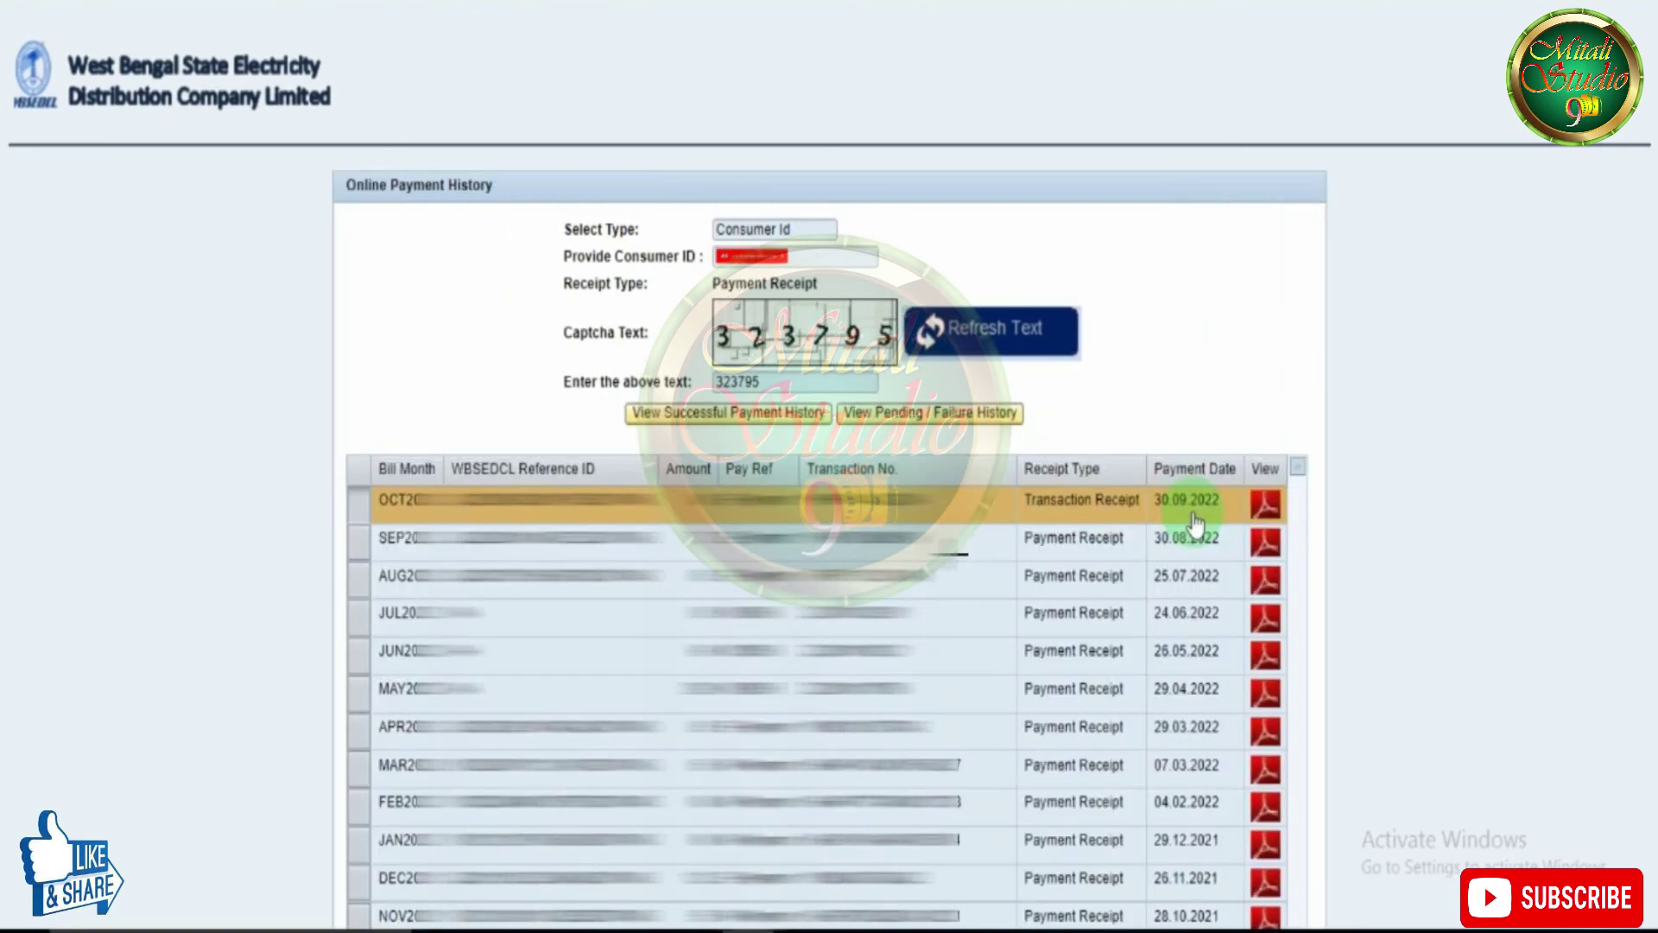
- Locate the October bill's transaction receipt and its PDF in the list of successful payments
mouse_move(345, 450)
left_mouse_down()
mouse_move(999, 707)
mouse_move(1247, 843)
mouse_move(1287, 920)
mouse_move(1293, 907)
left_mouse_up()
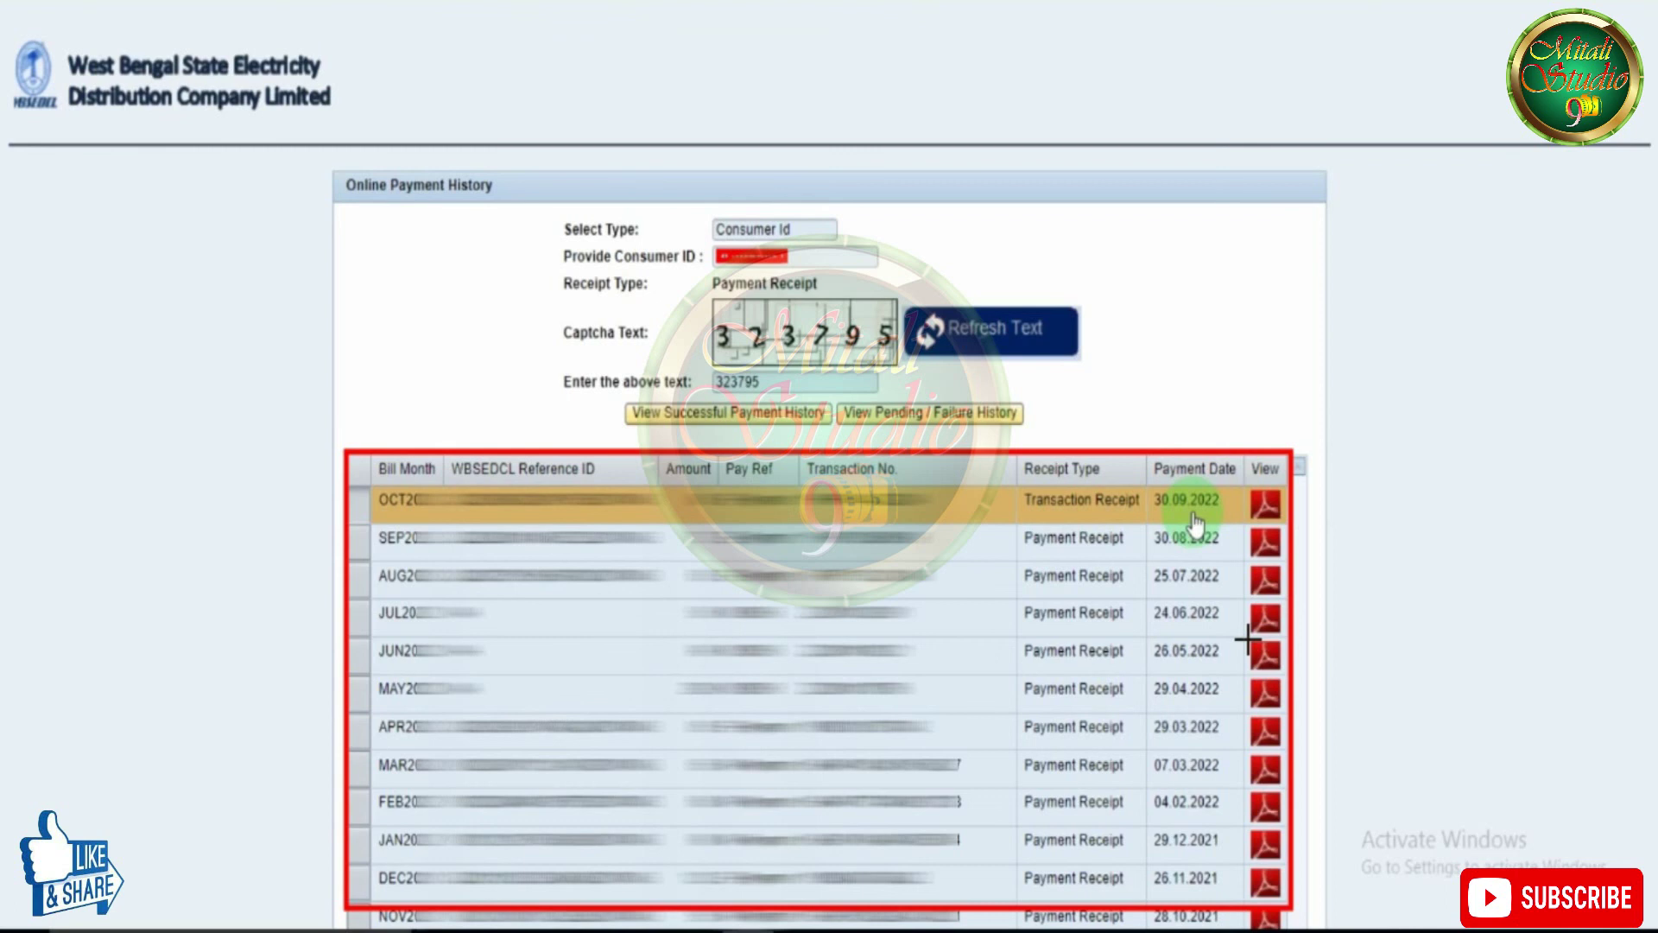
left_click_drag(370, 488, 1293, 523)
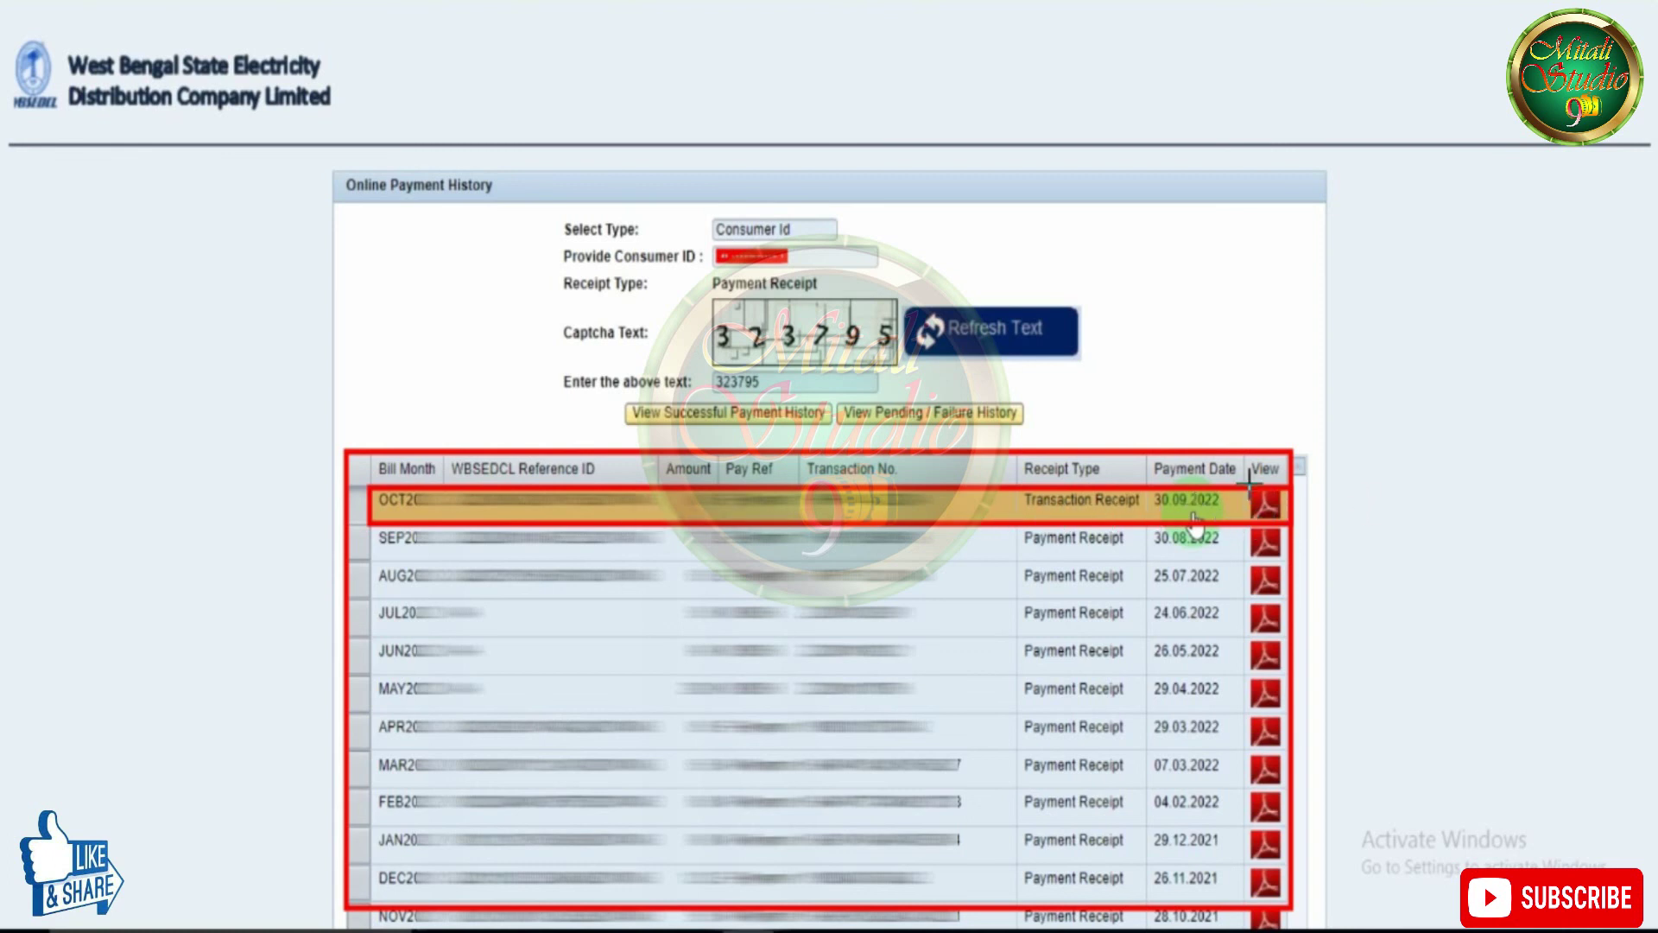
left_click_drag(1249, 482, 1290, 521)
left_click_drag(1251, 485, 1287, 526)
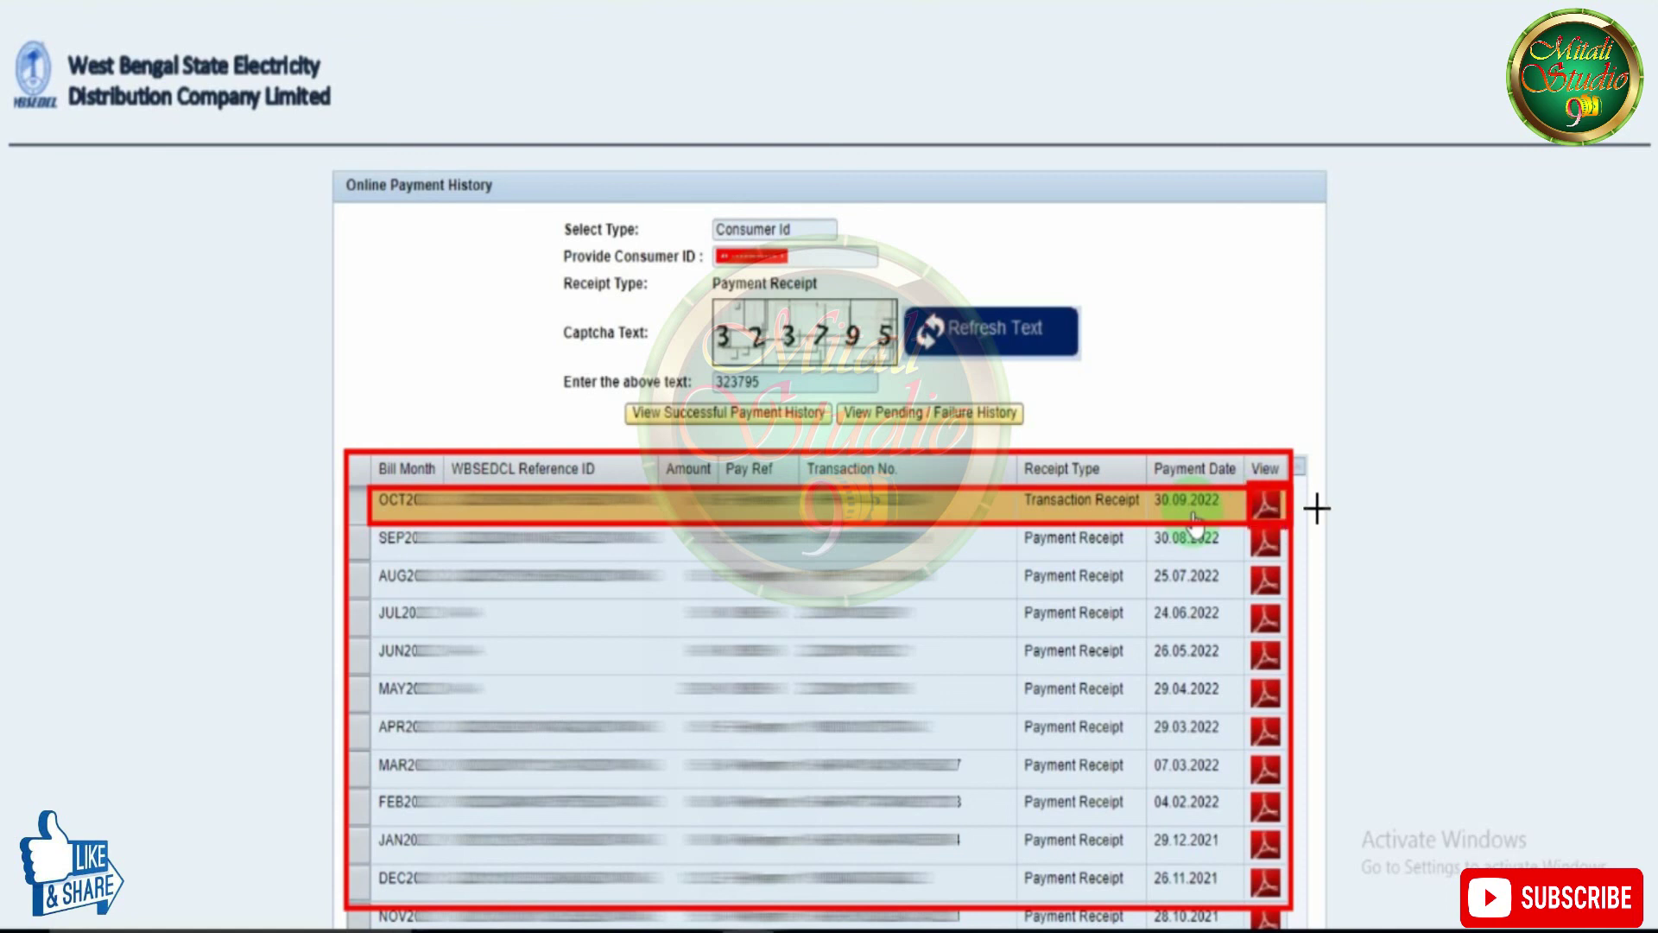